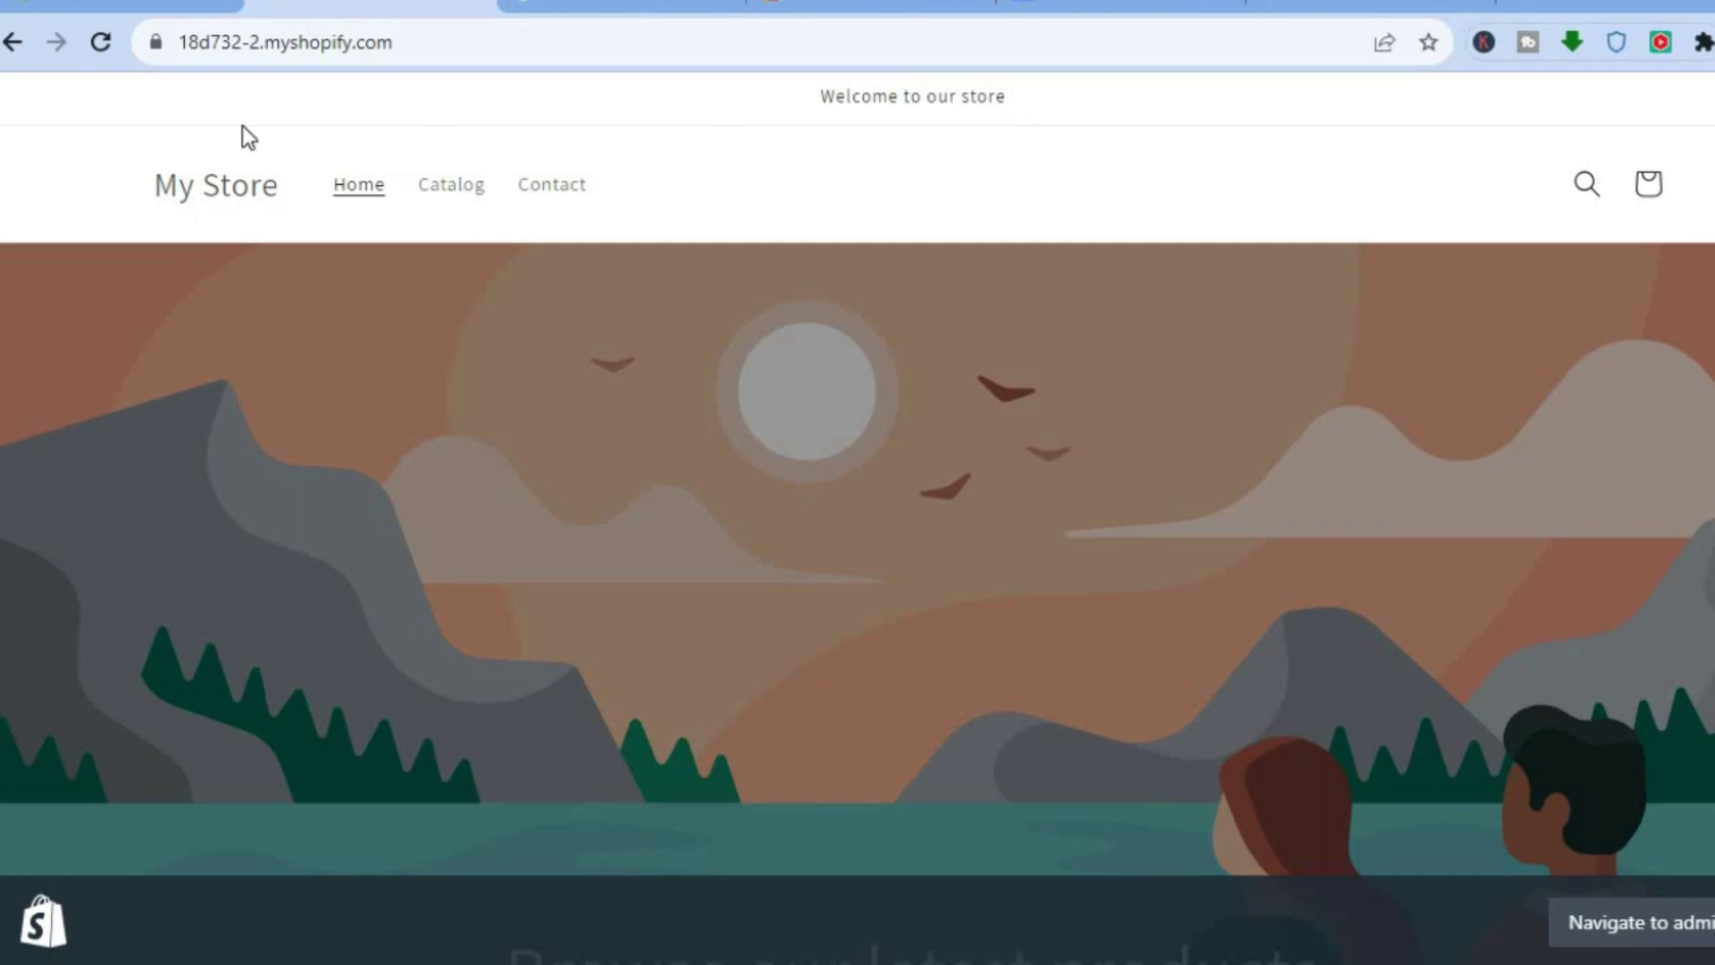
Switch to the Shopify admin and open the current Dawn theme of the online store for customization
click(122, 4)
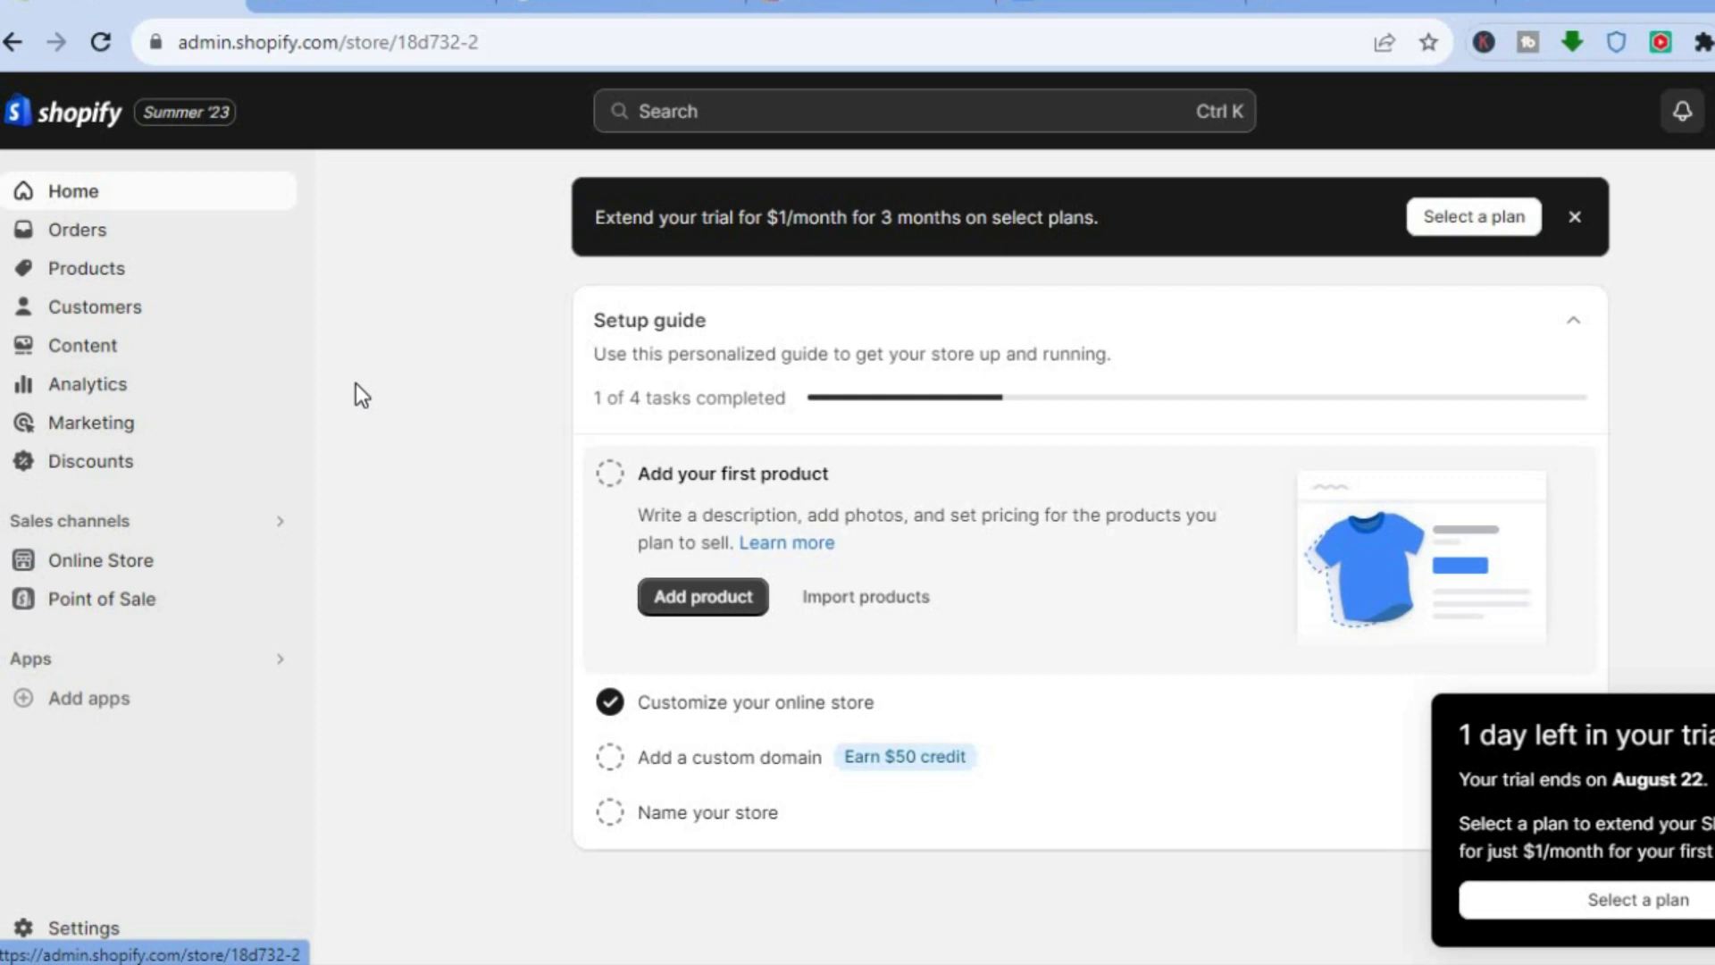
click(125, 560)
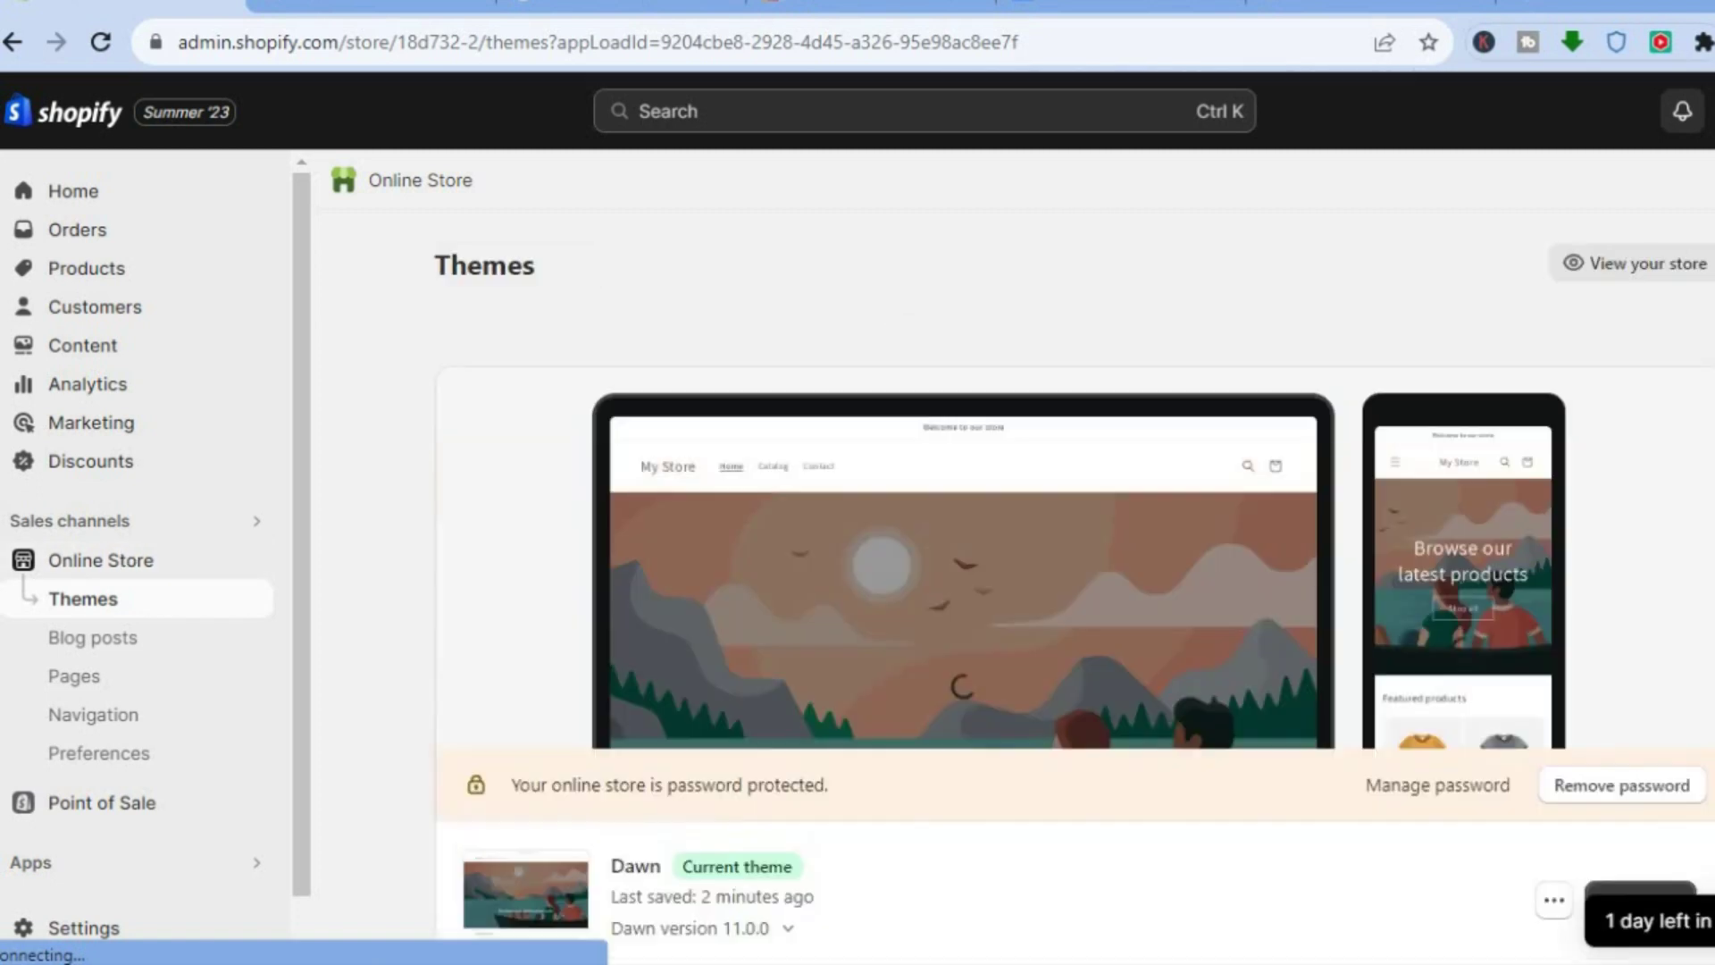
scroll(1072, 553, down, 3)
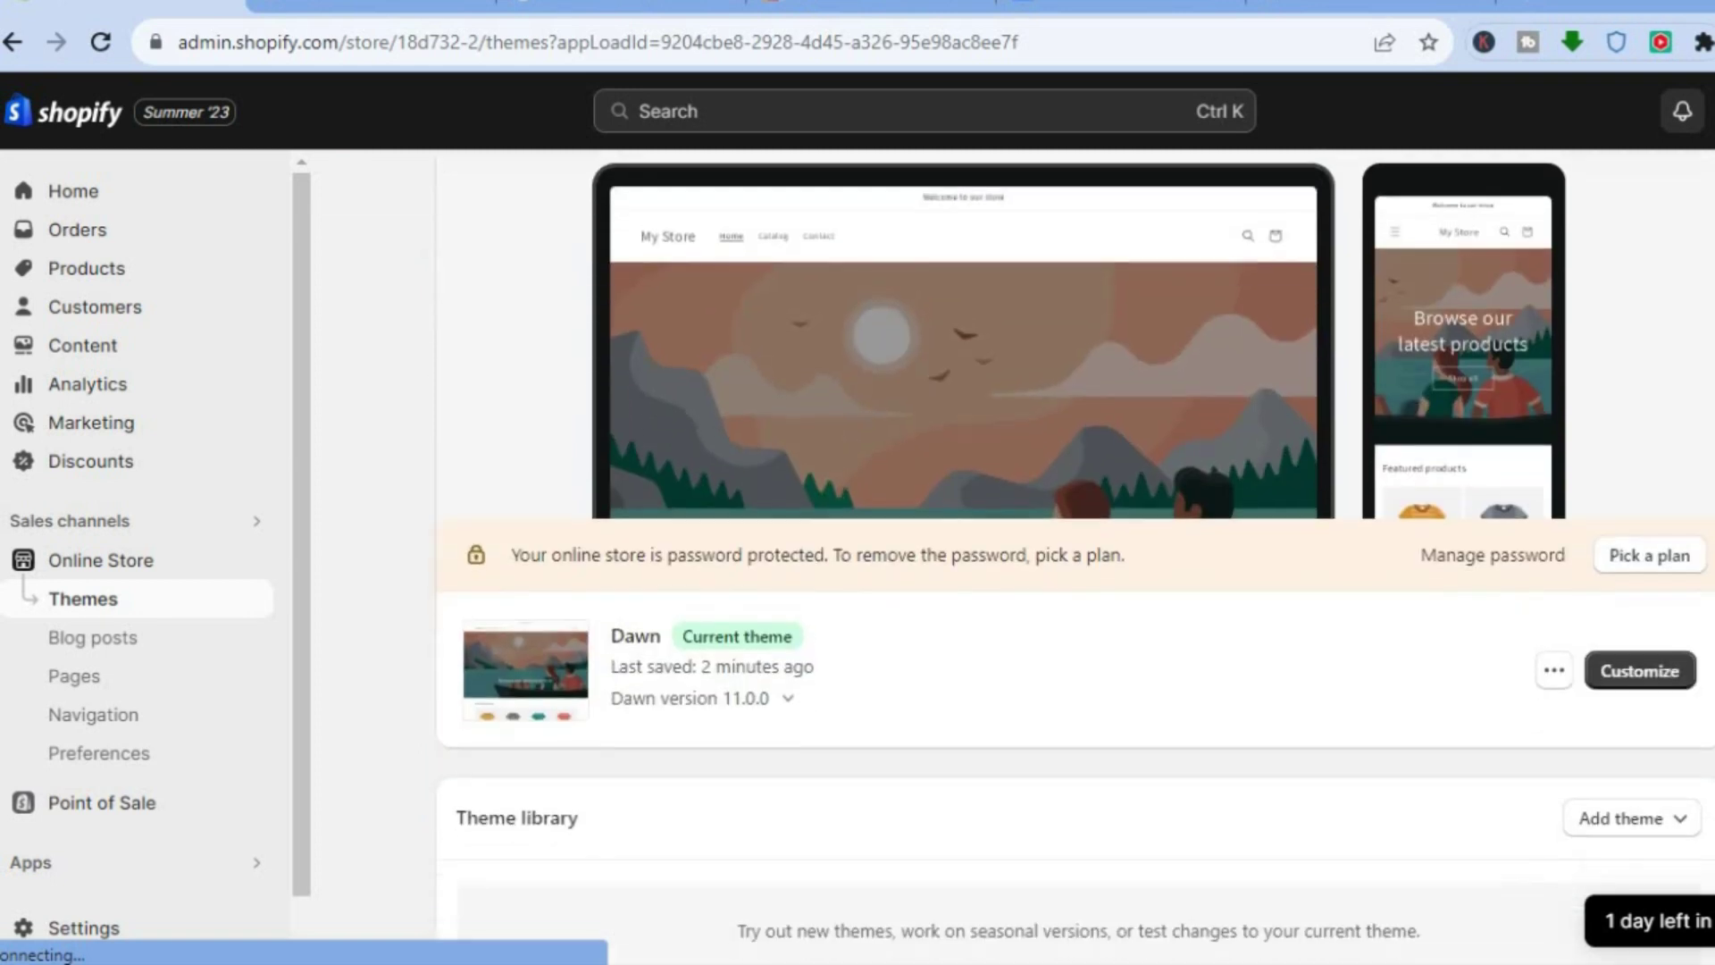
click(1680, 659)
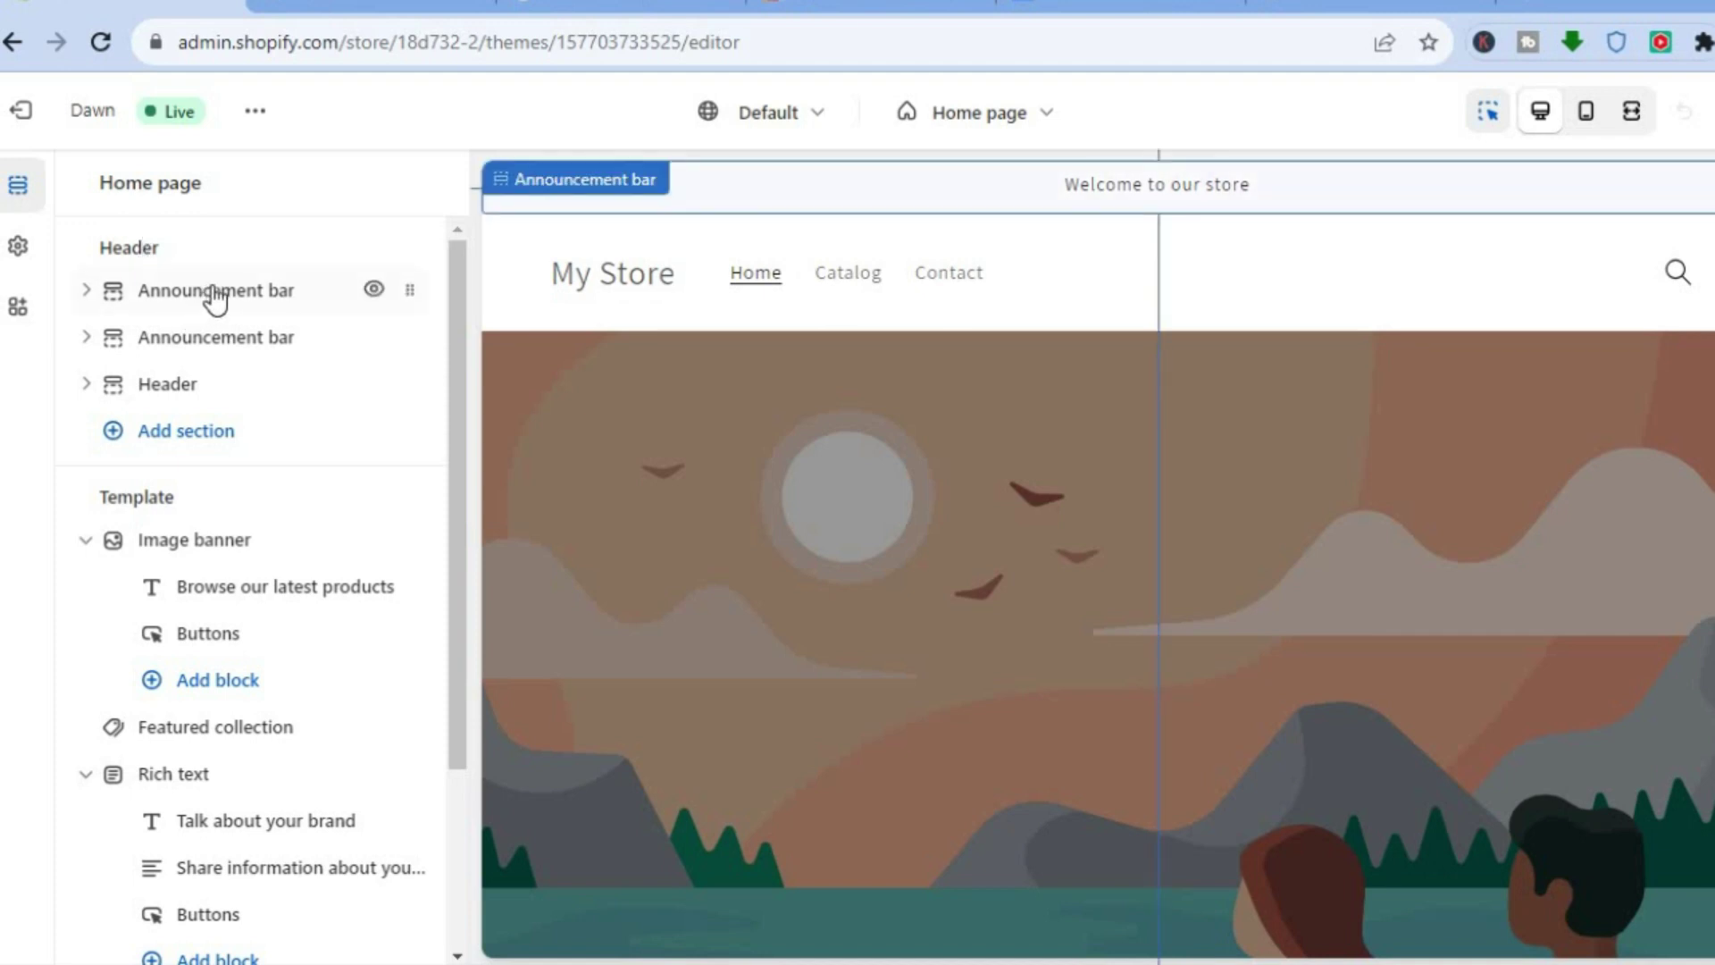
View the settings of the first announcement bar in the header and return to the collapsed section list
click(214, 291)
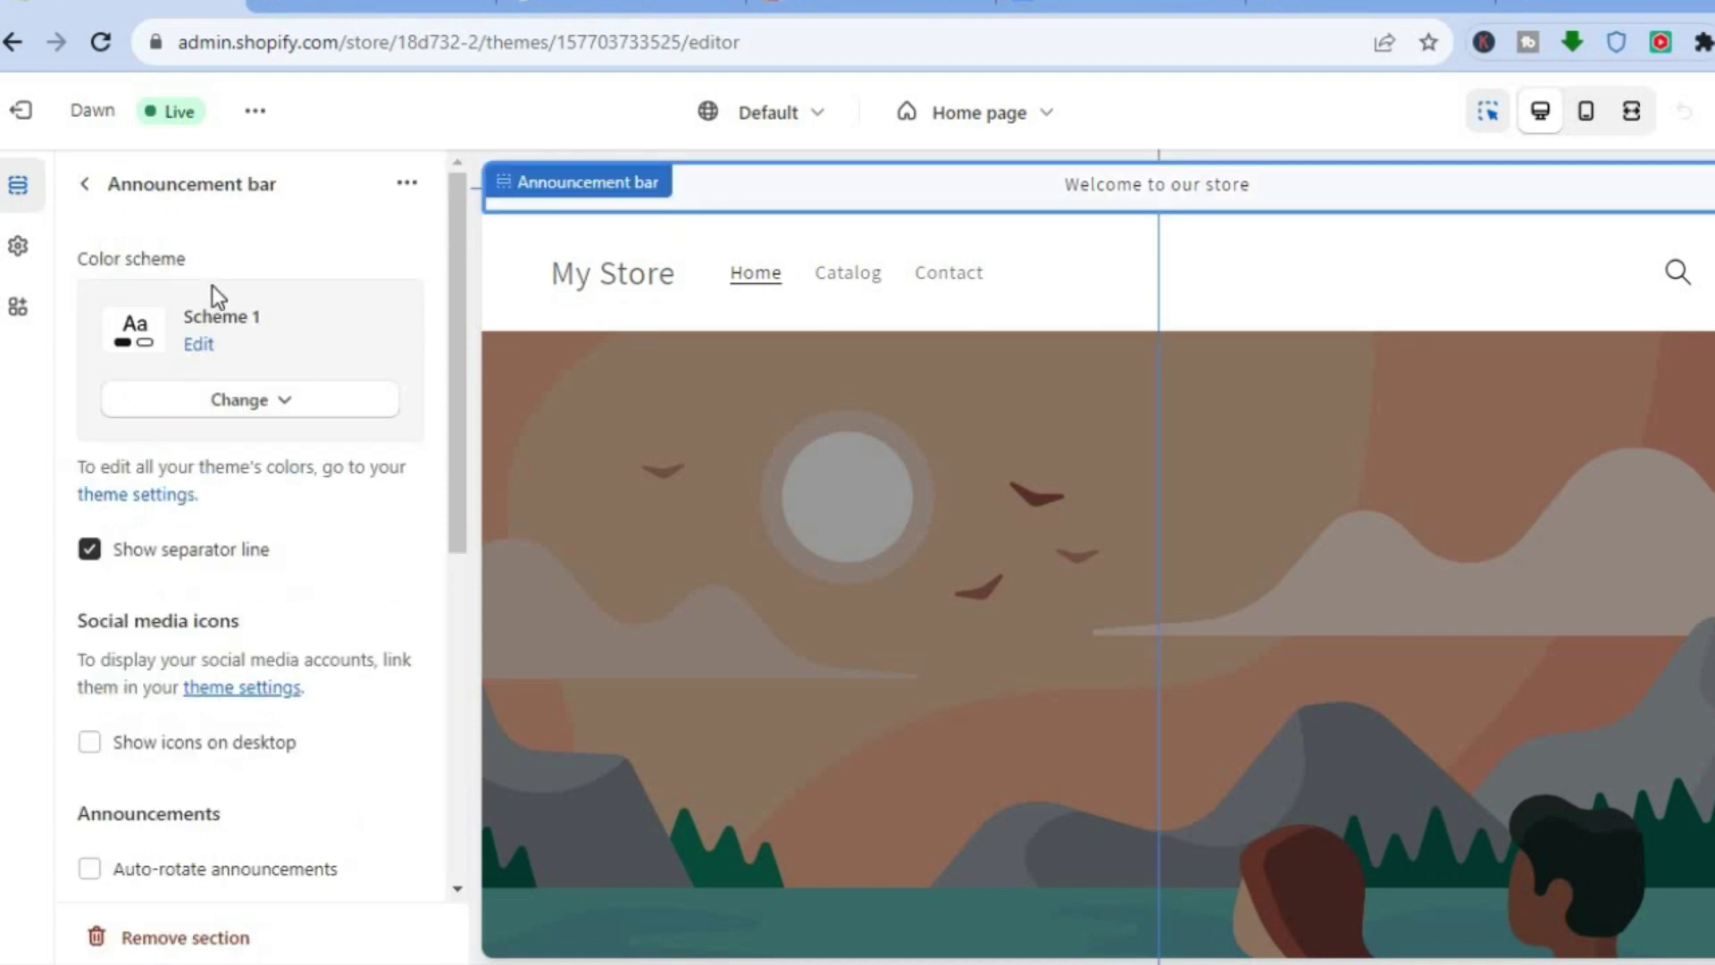
click(86, 195)
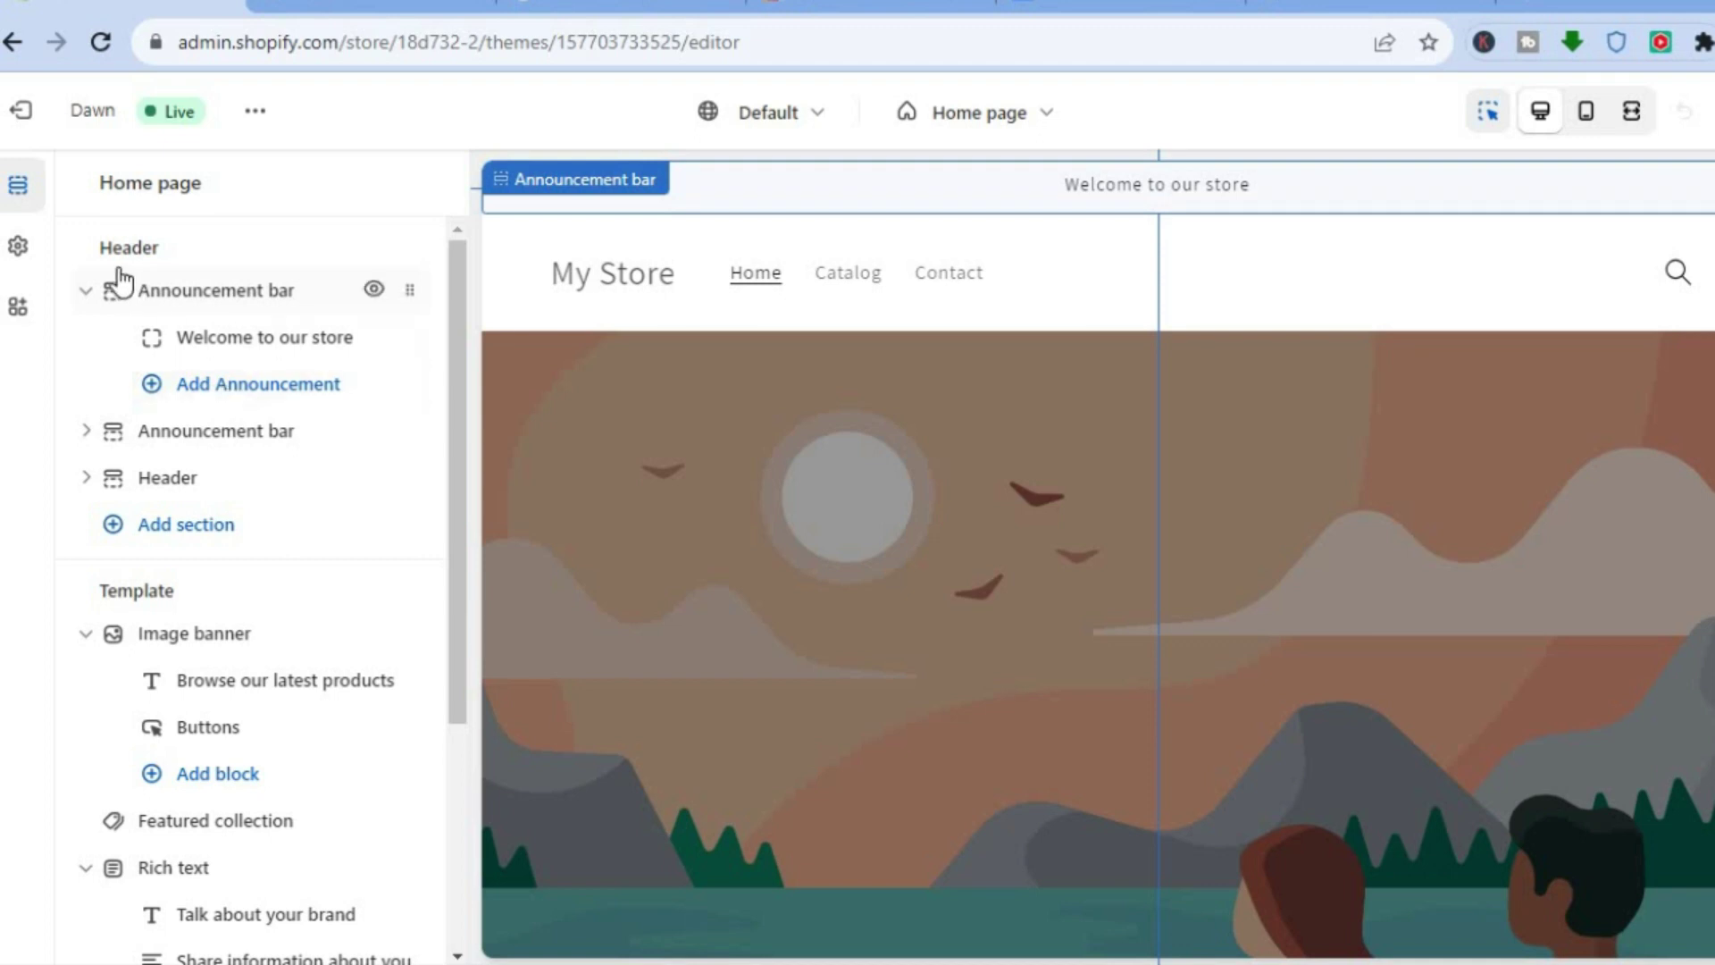
click(86, 291)
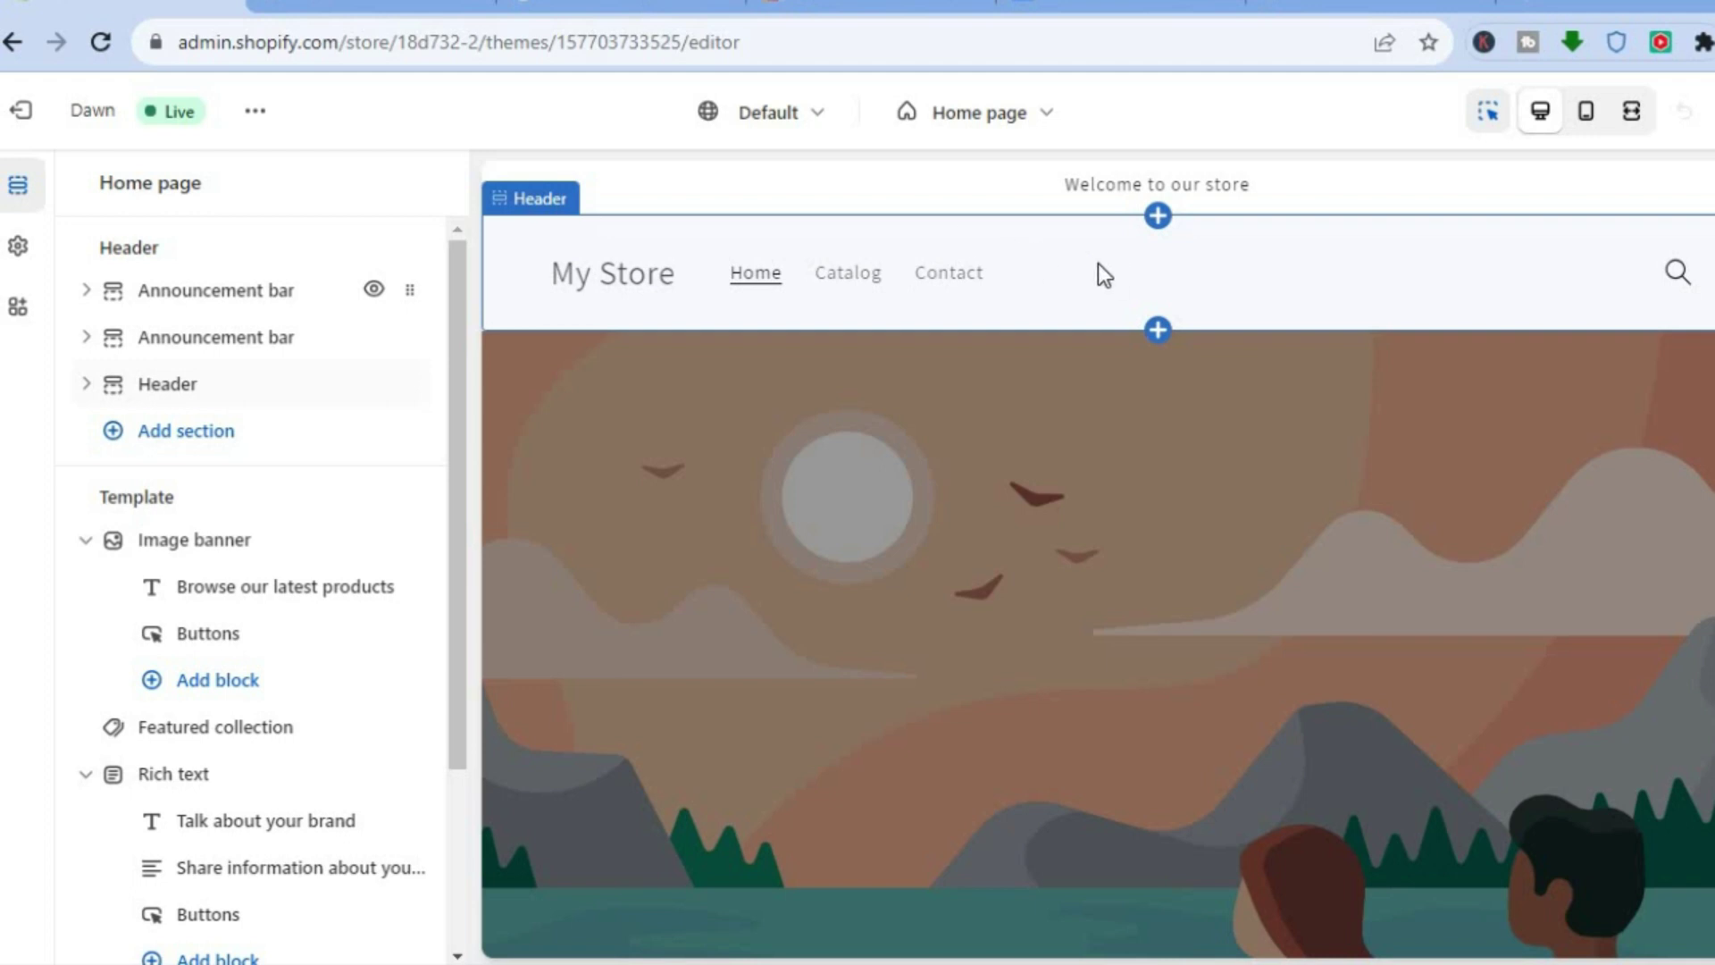
Add a new Announcement bar section directly above the store header
click(1159, 223)
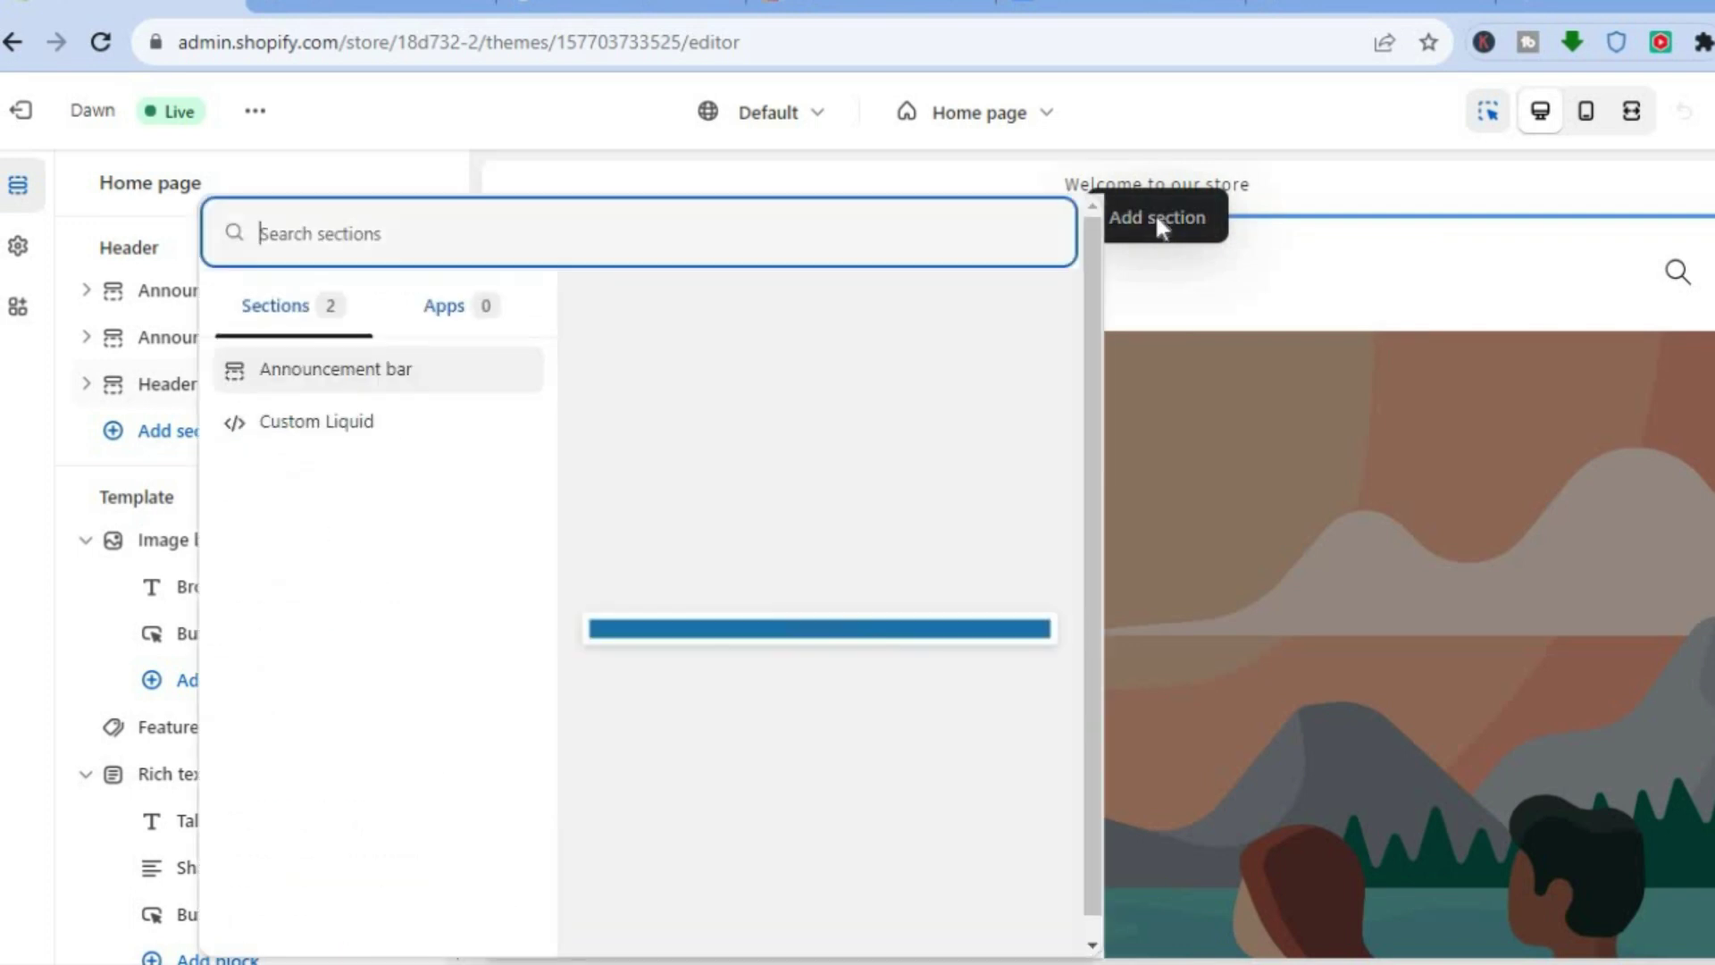
click(399, 366)
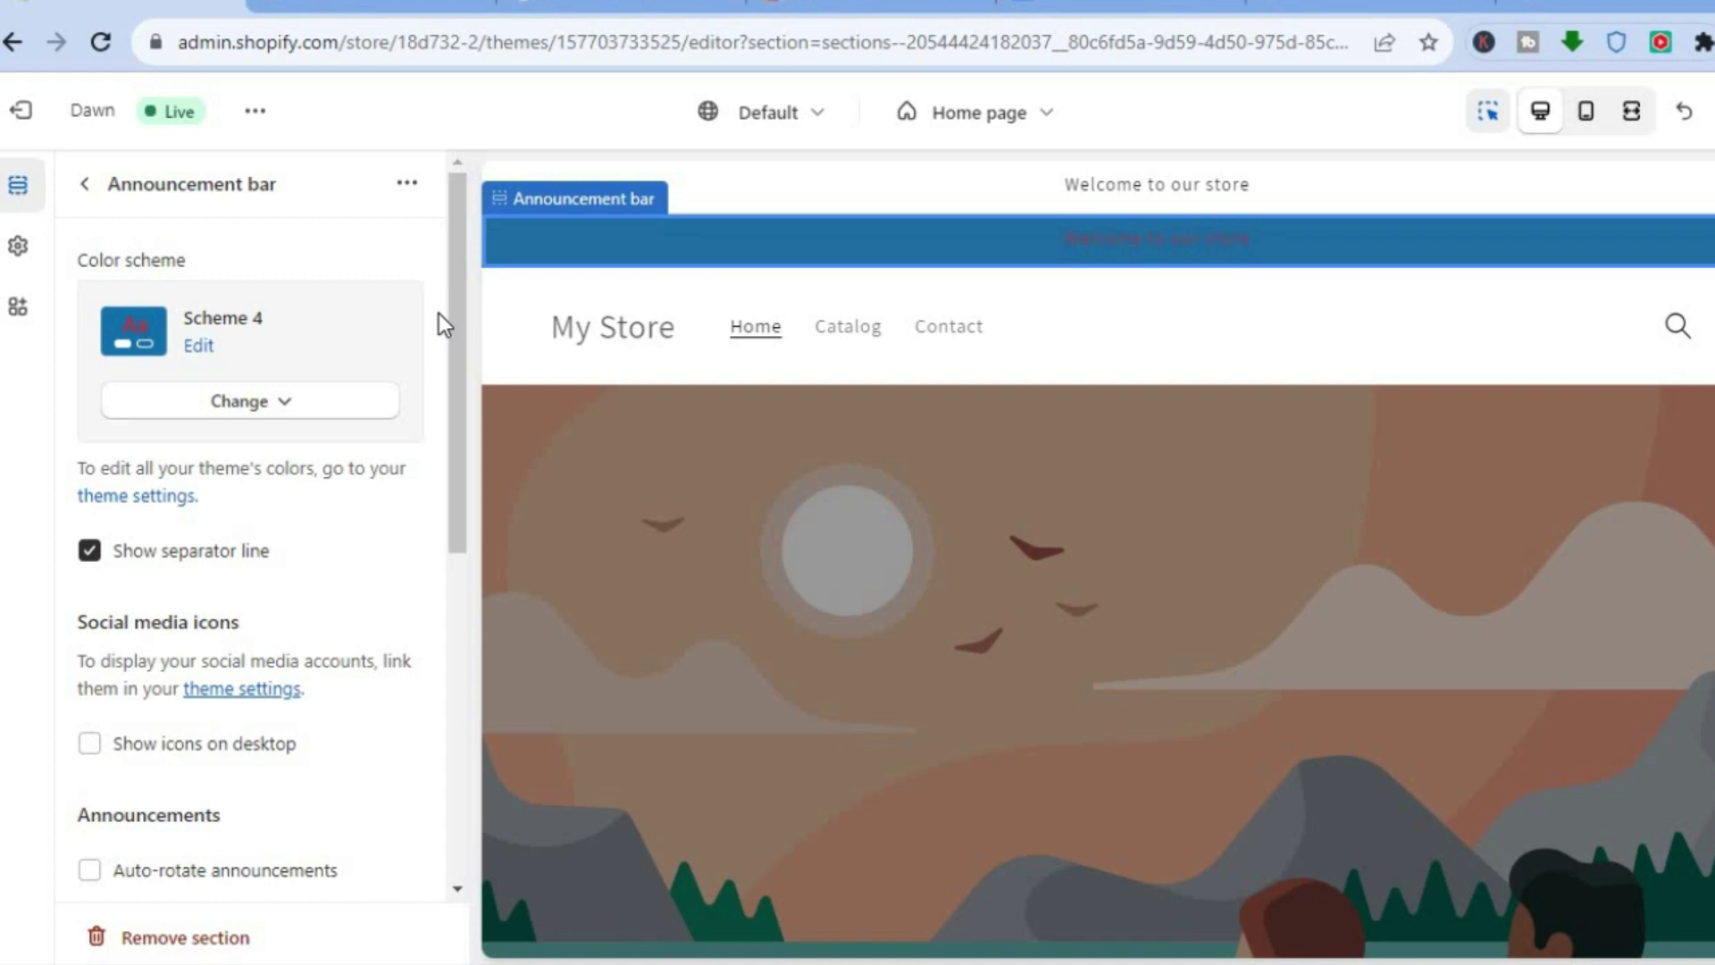
Edit the new bar's Scheme 4, choosing #FFFFFF for the solid button background and #FFF for the background
click(214, 347)
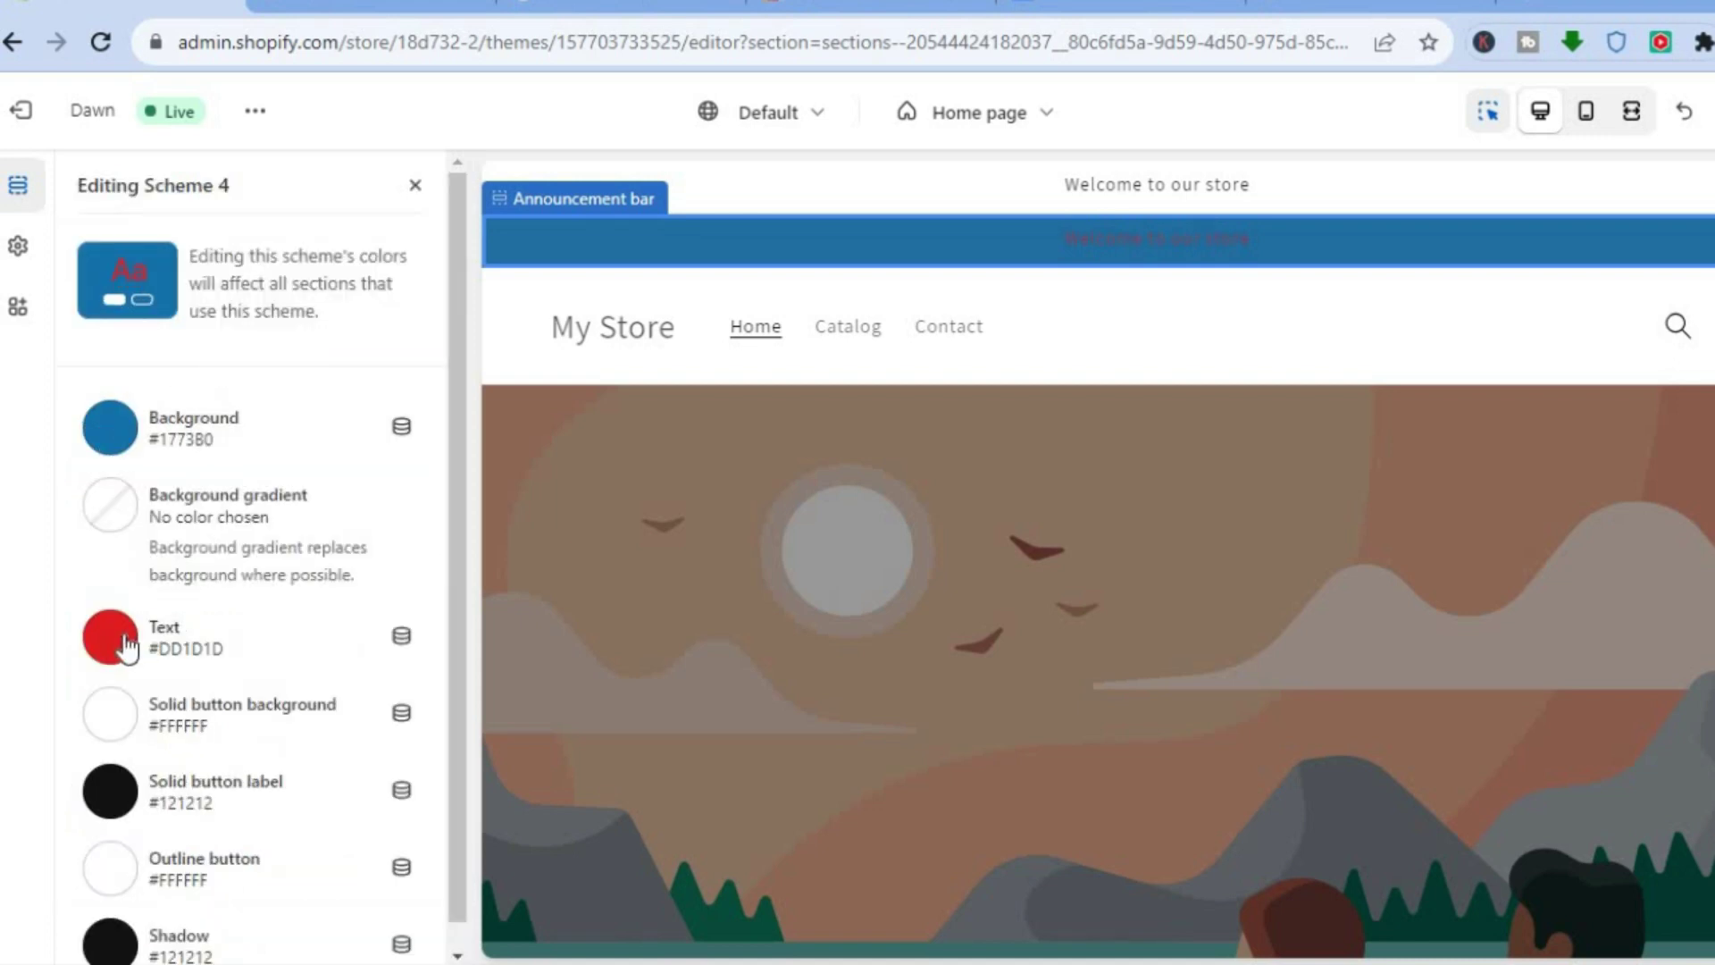
click(123, 722)
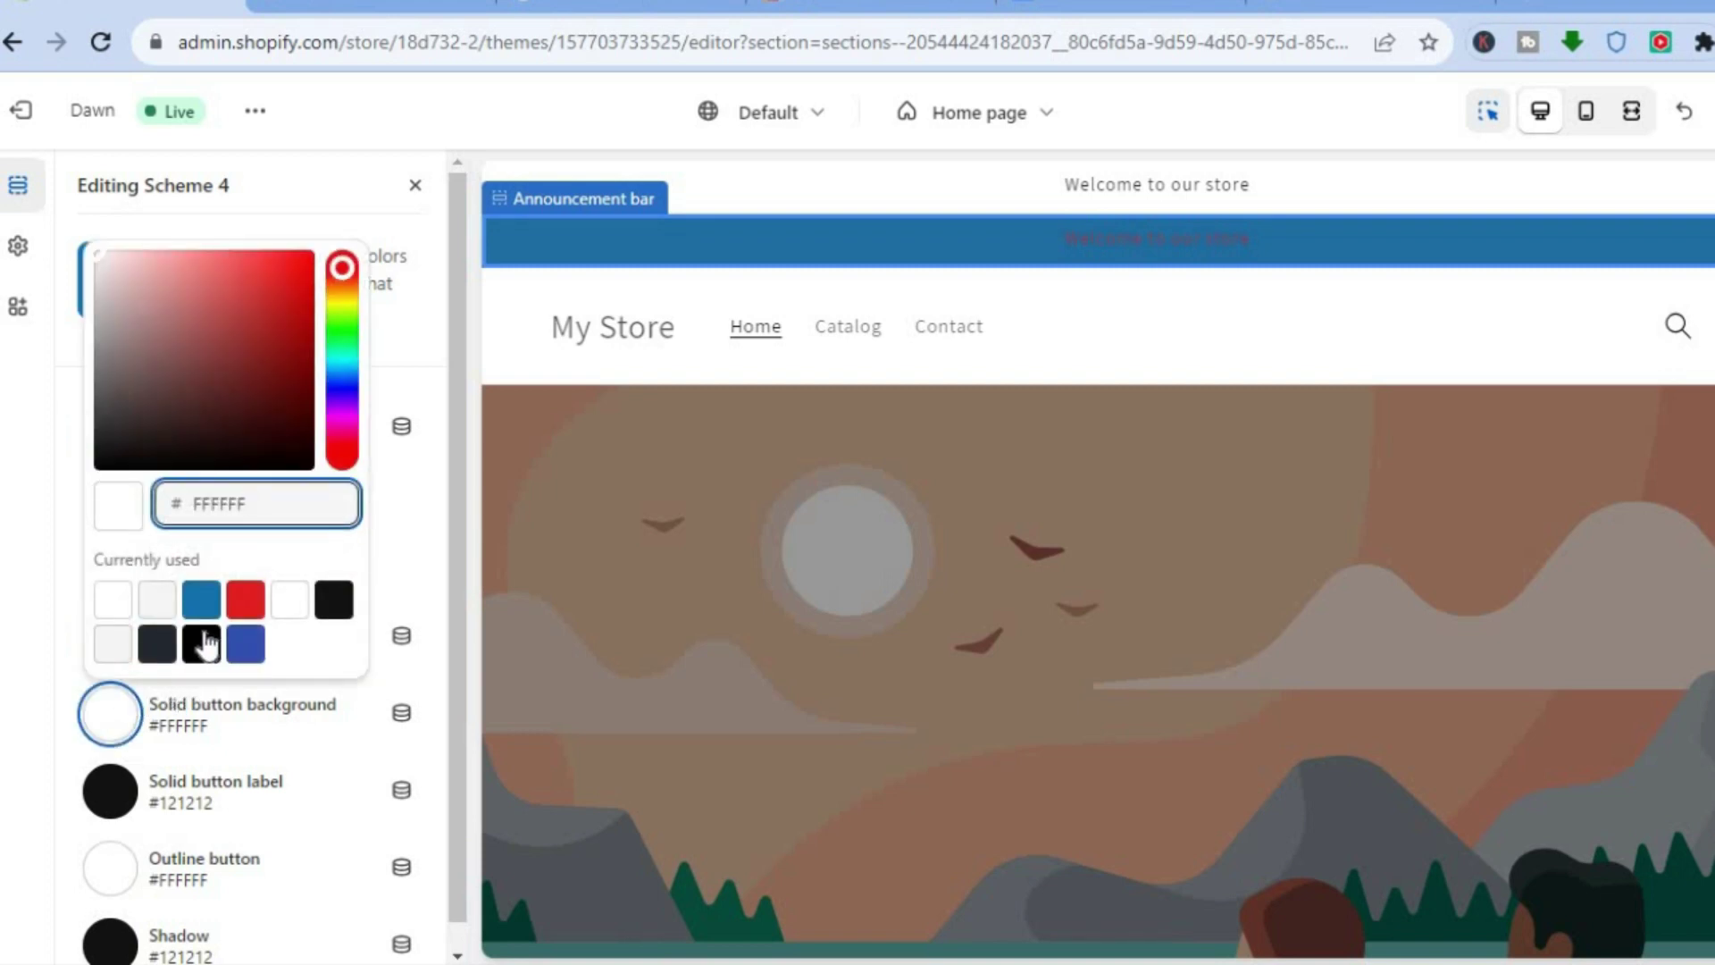
click(279, 600)
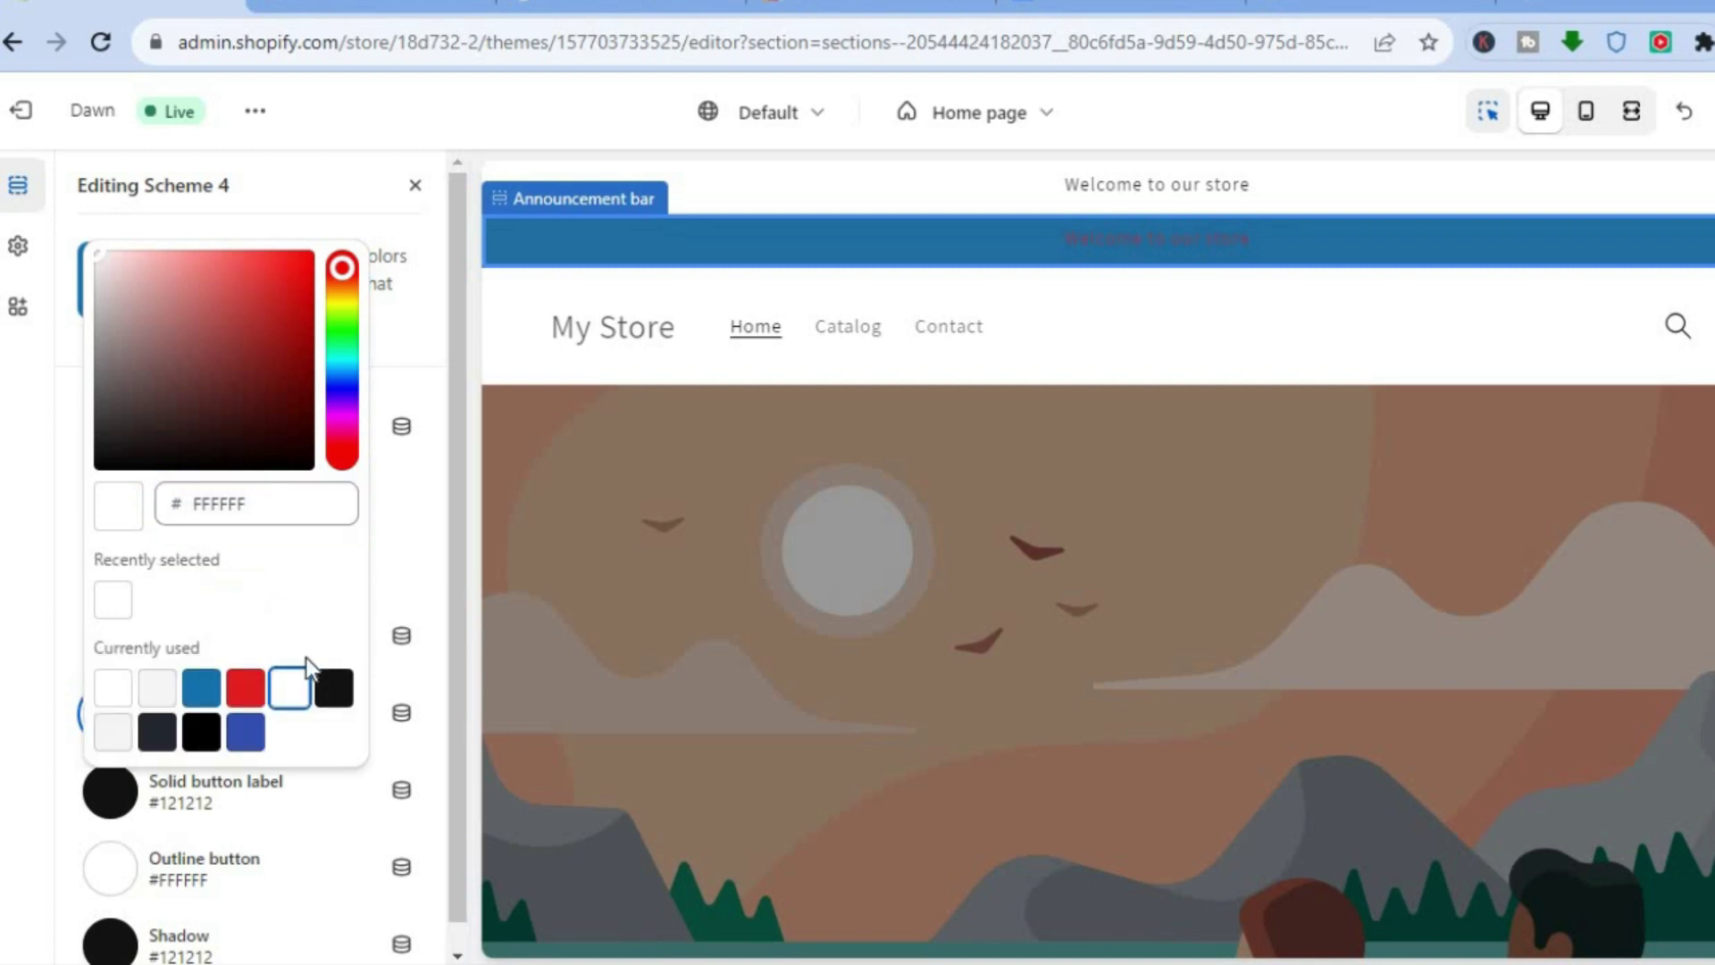
click(436, 288)
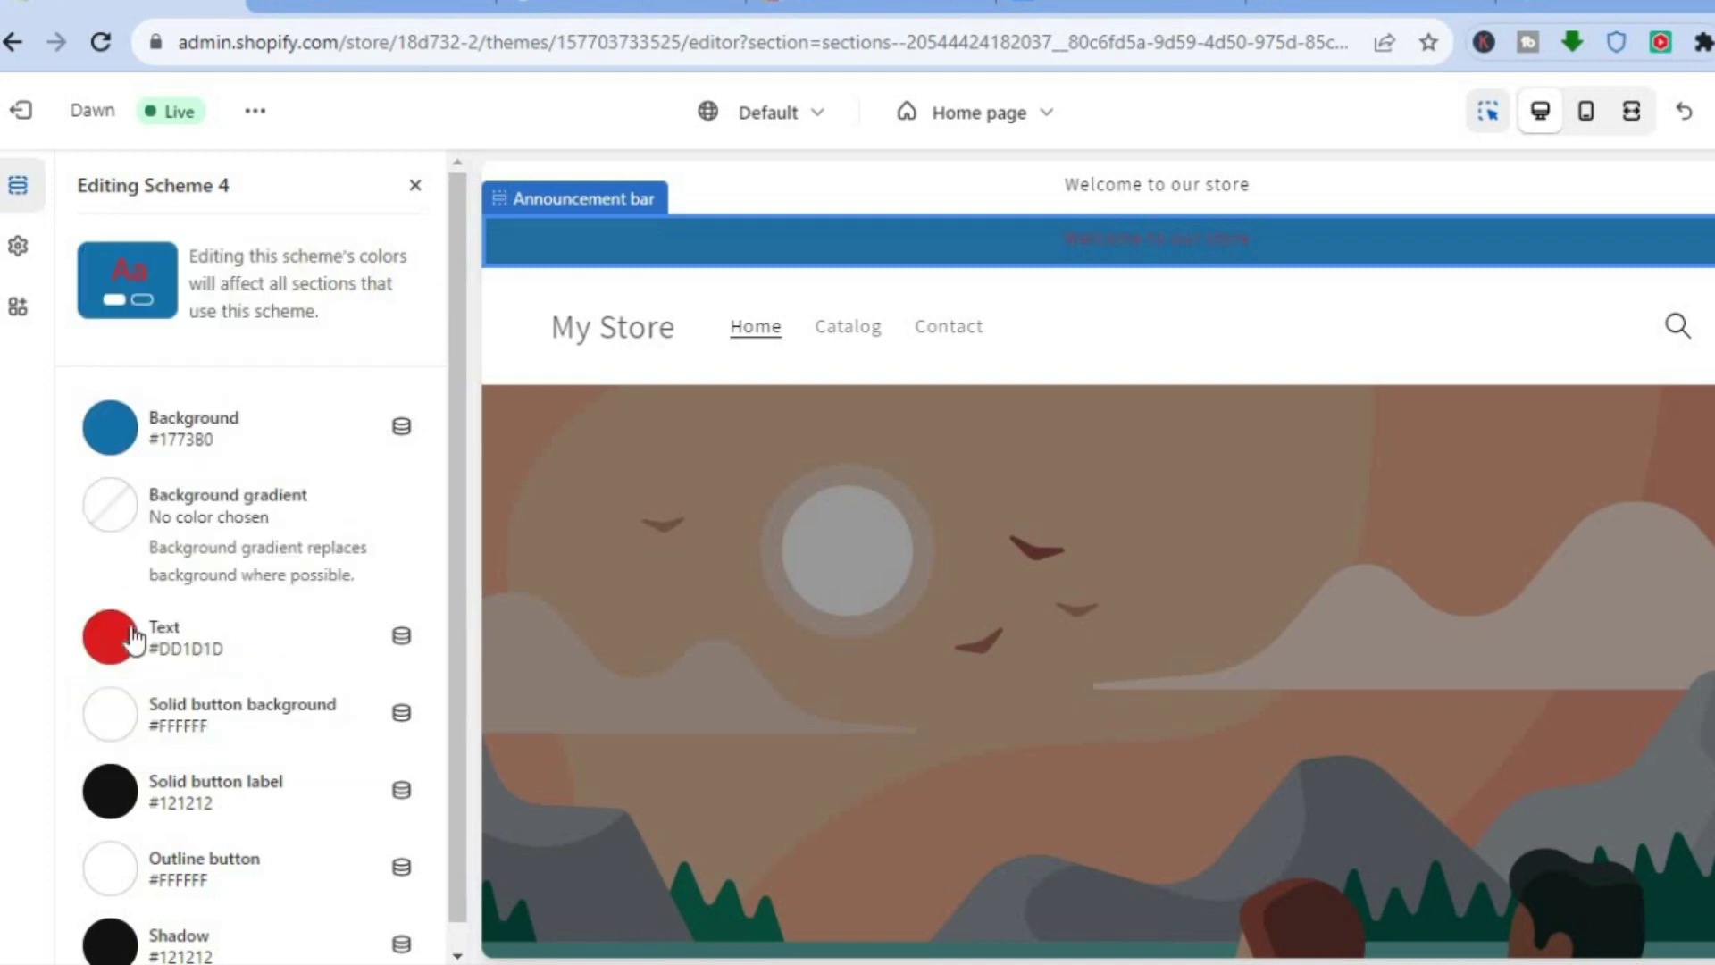
click(110, 429)
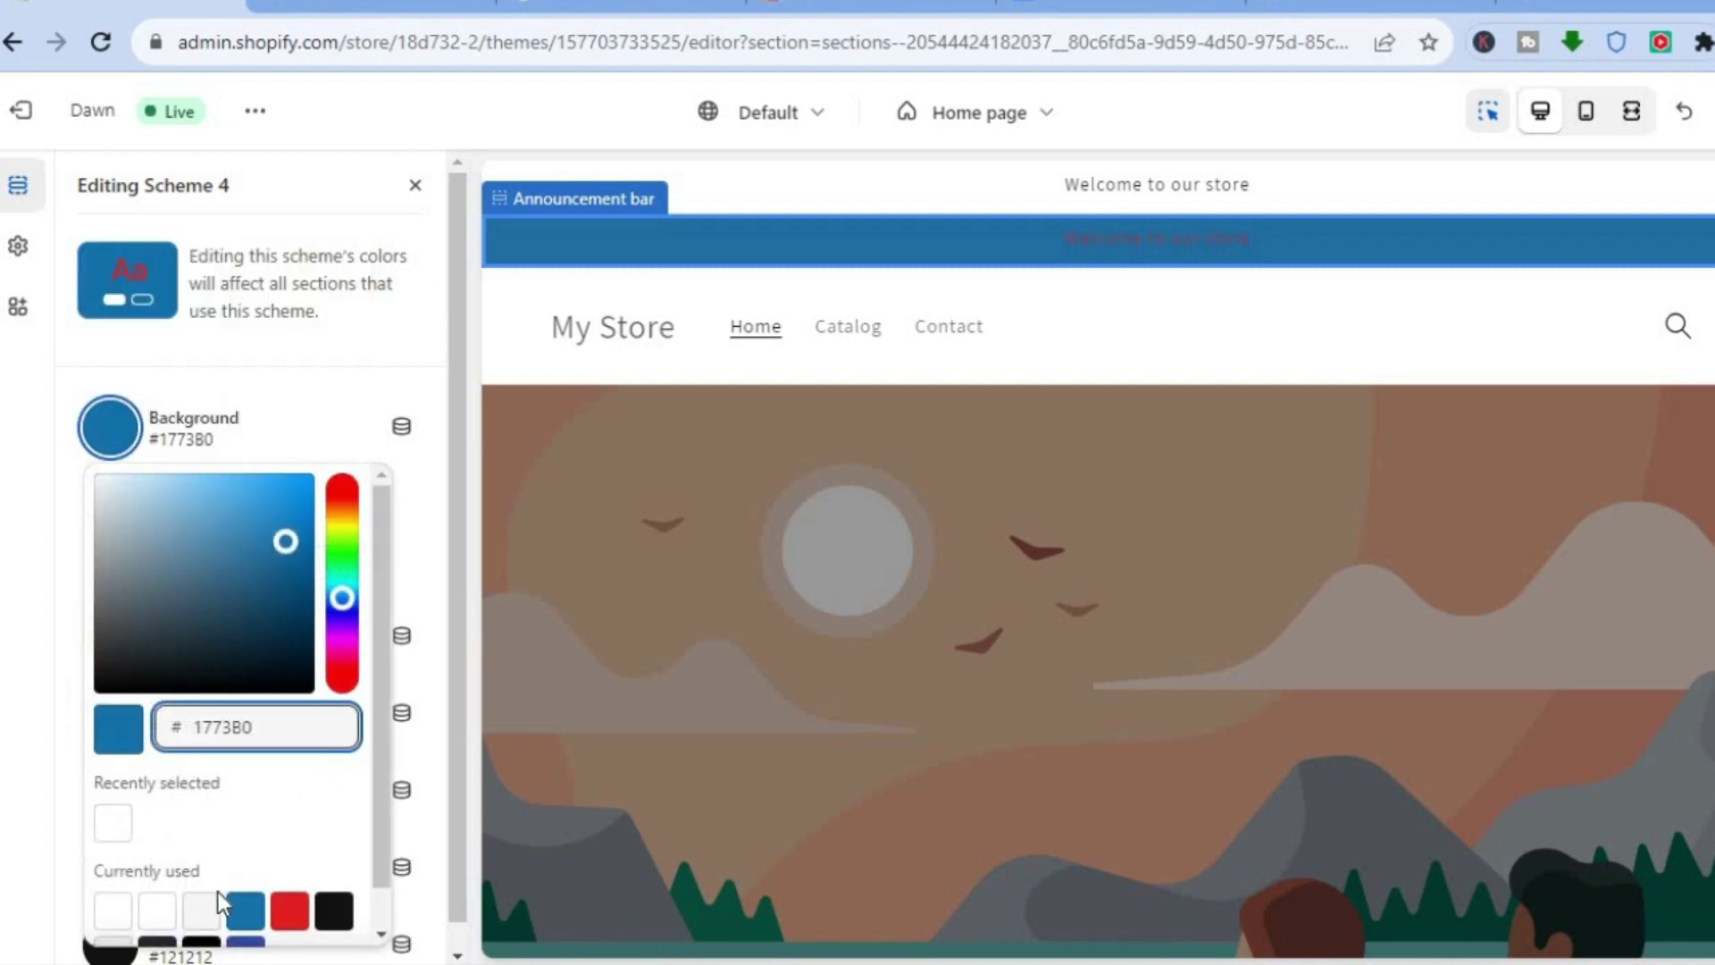
click(168, 913)
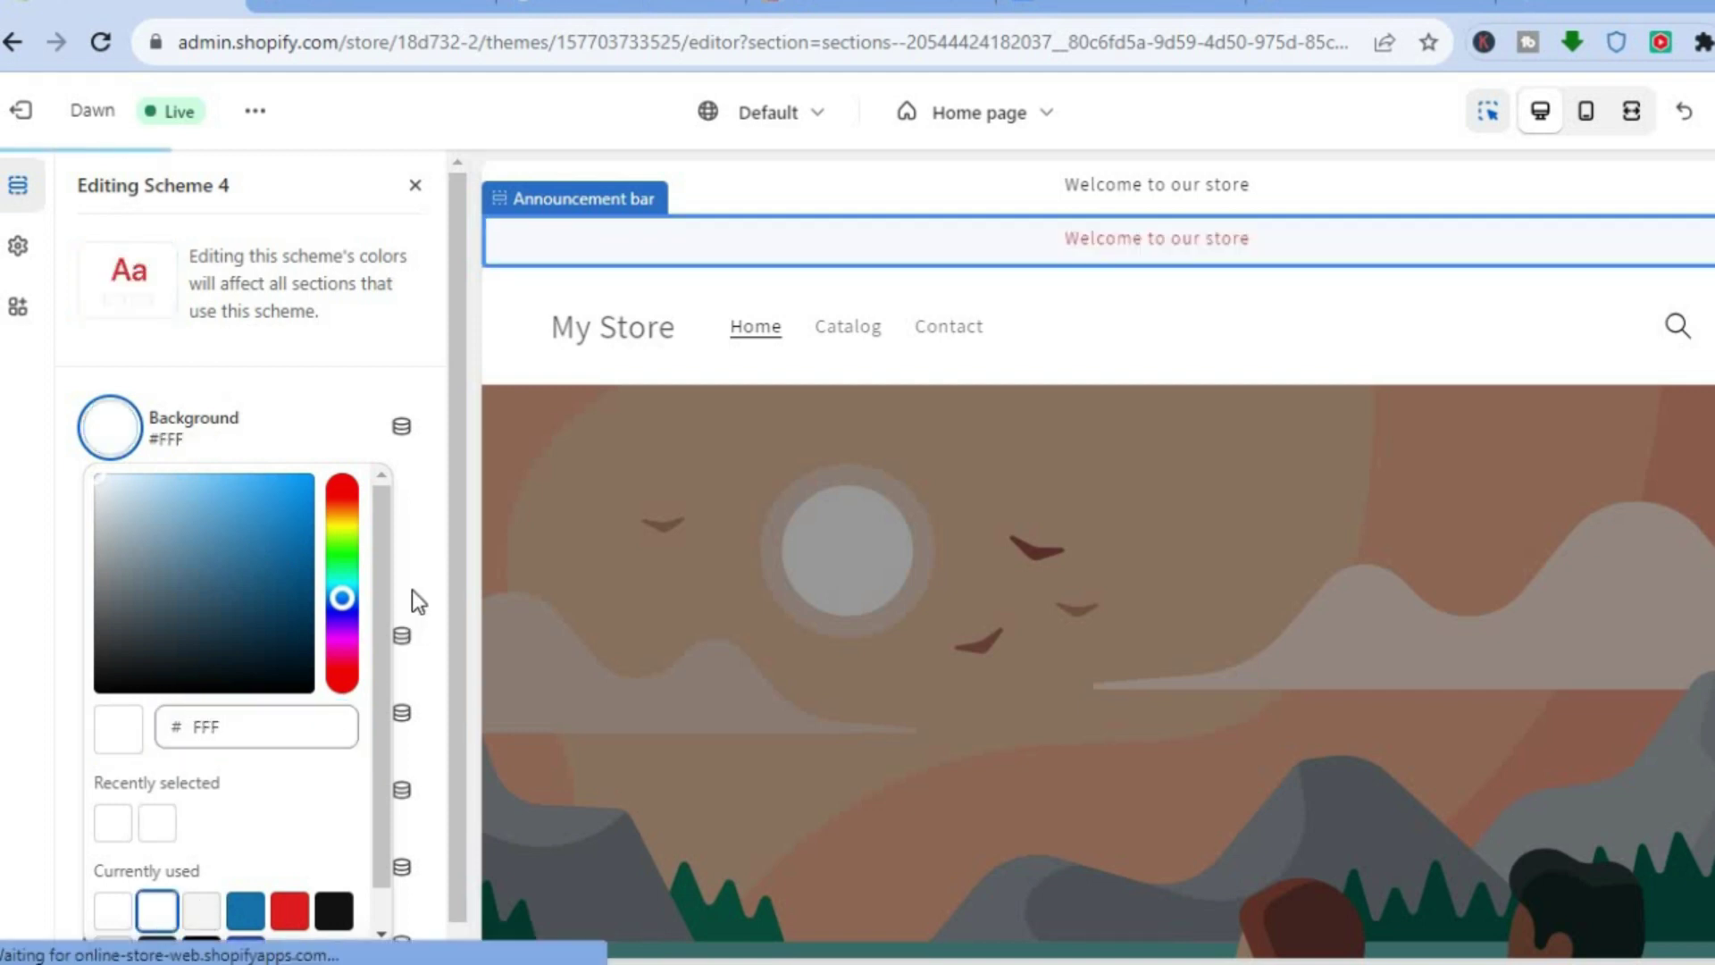
click(437, 522)
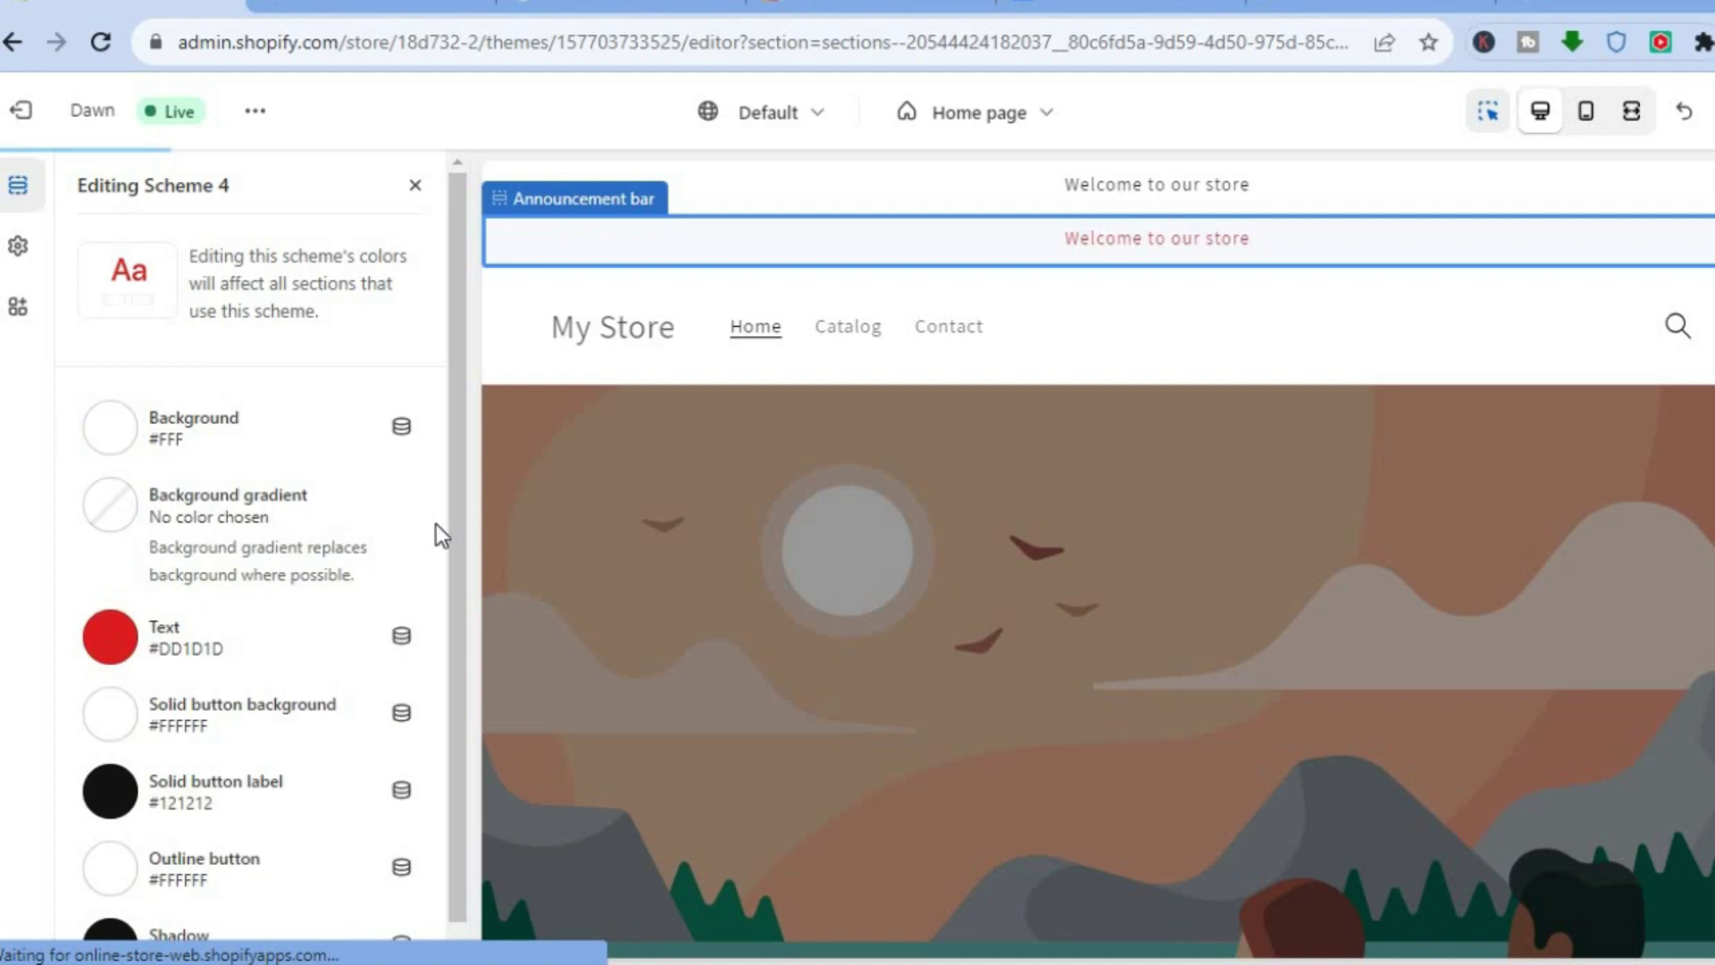
Set the Scheme 4 text color to green #2BDD1D and close the scheme editing
click(107, 637)
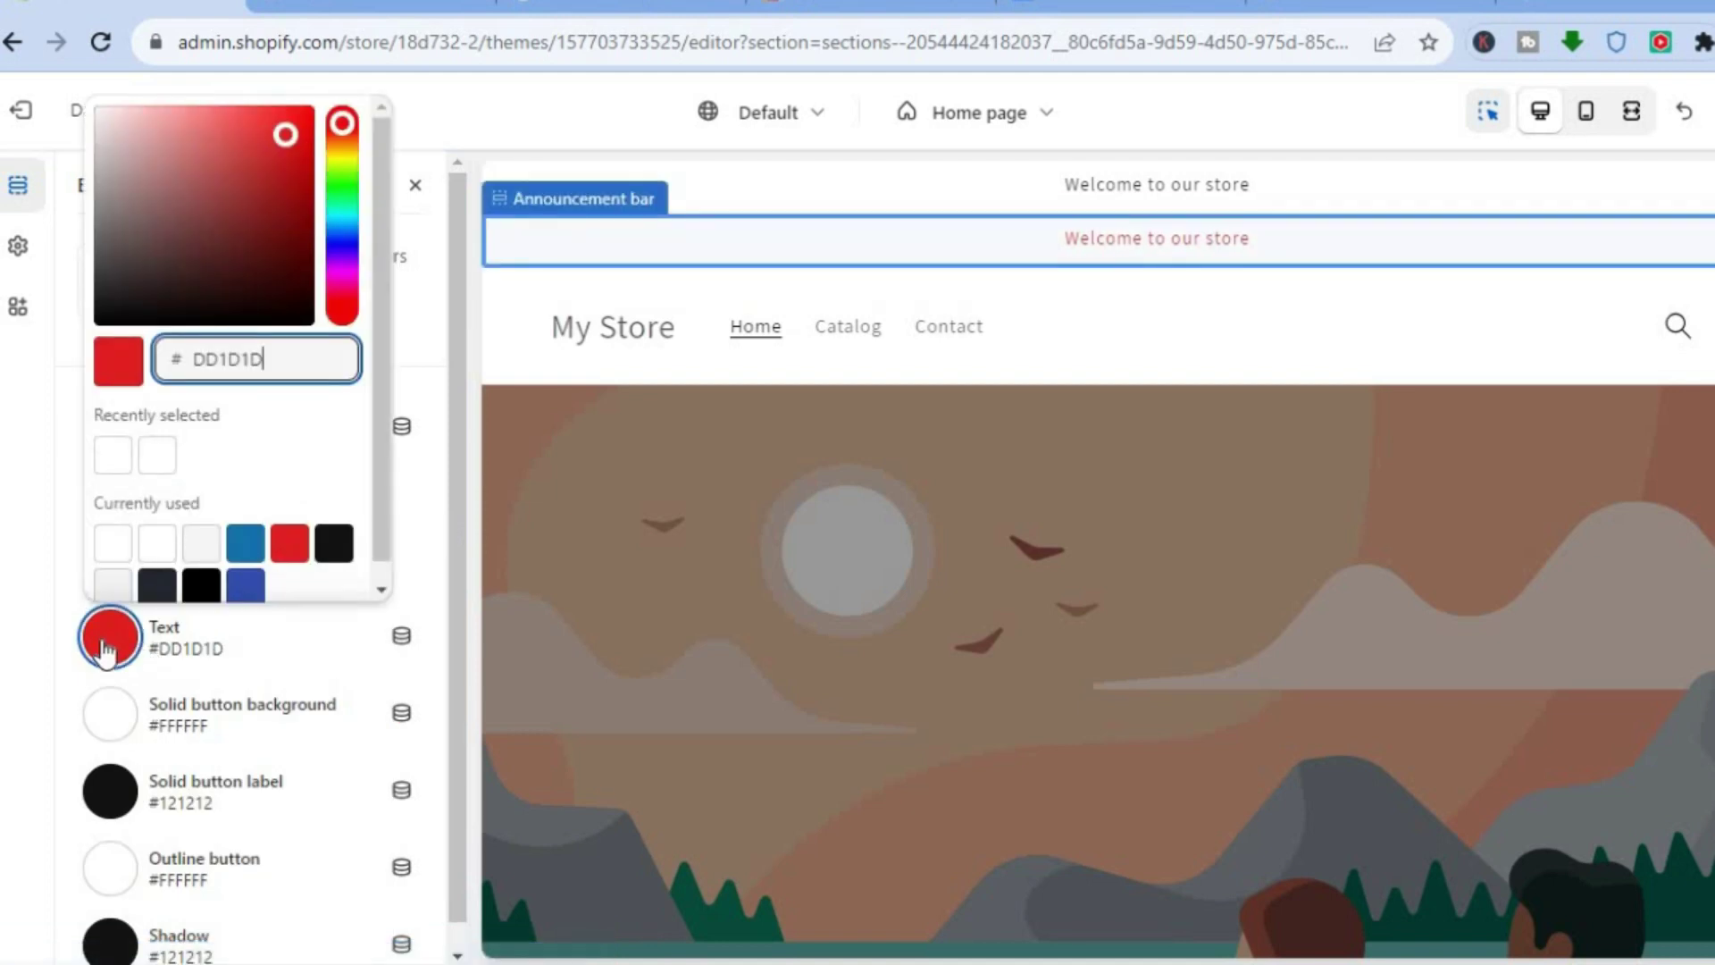
click(339, 186)
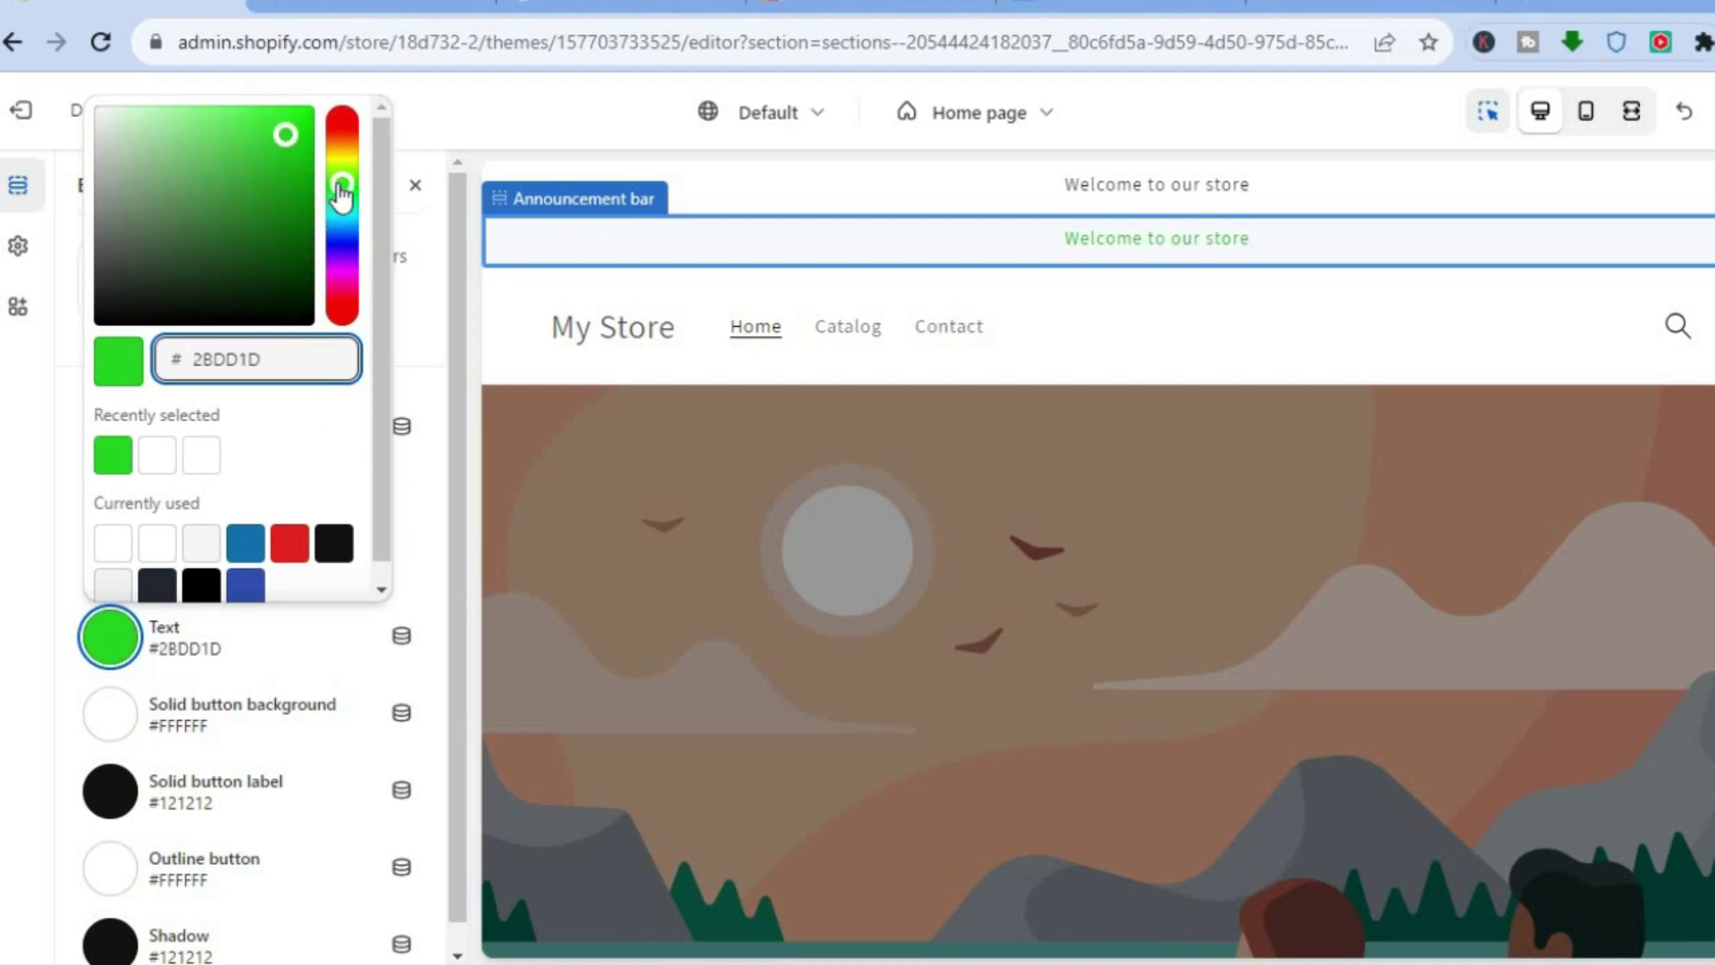
click(429, 314)
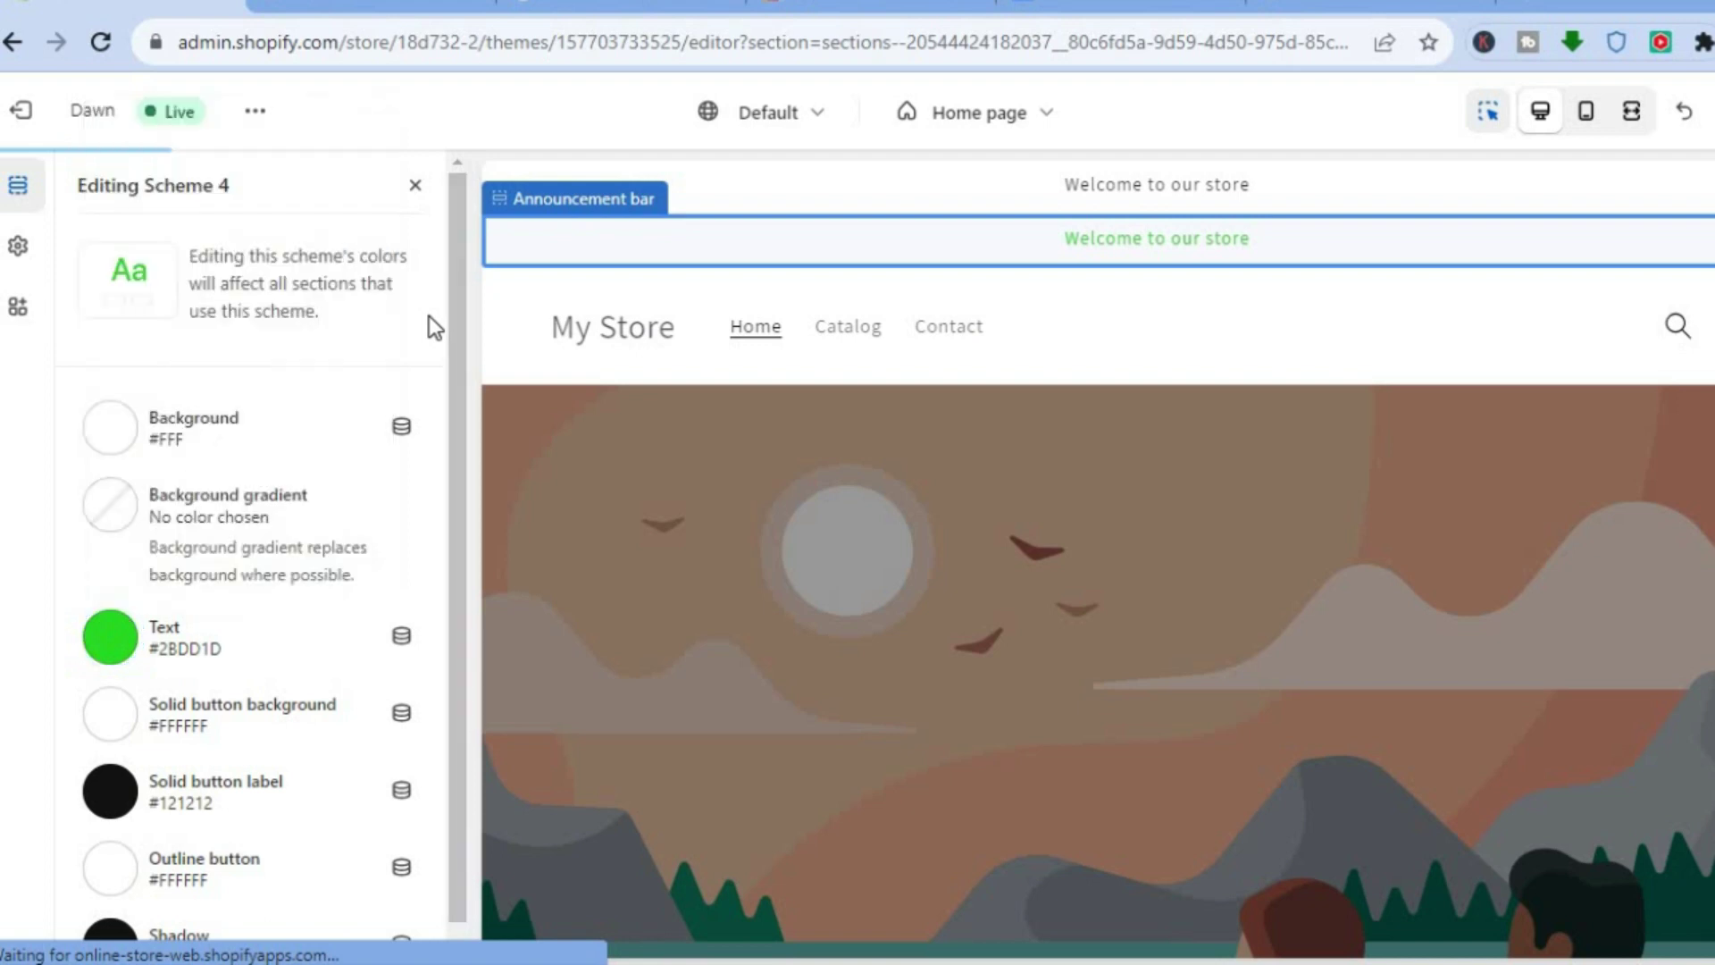
click(415, 190)
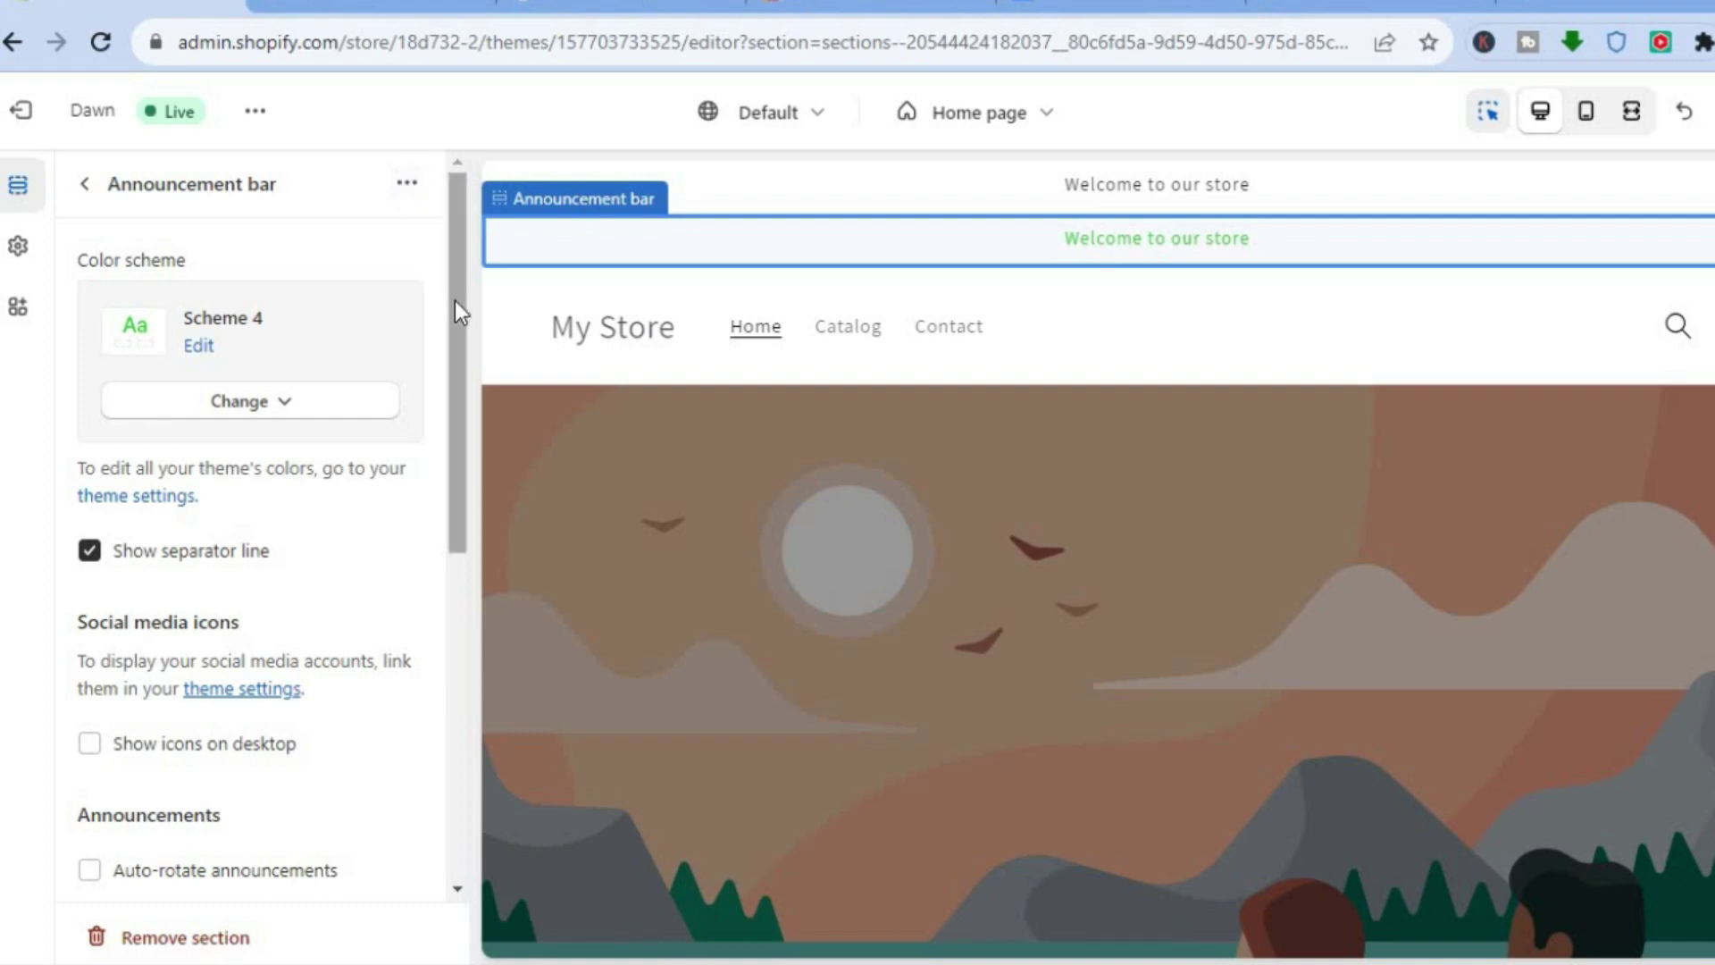
Enable auto-rotate announcements for the new announcement bar and save the theme changes
drag(457, 334, 463, 470)
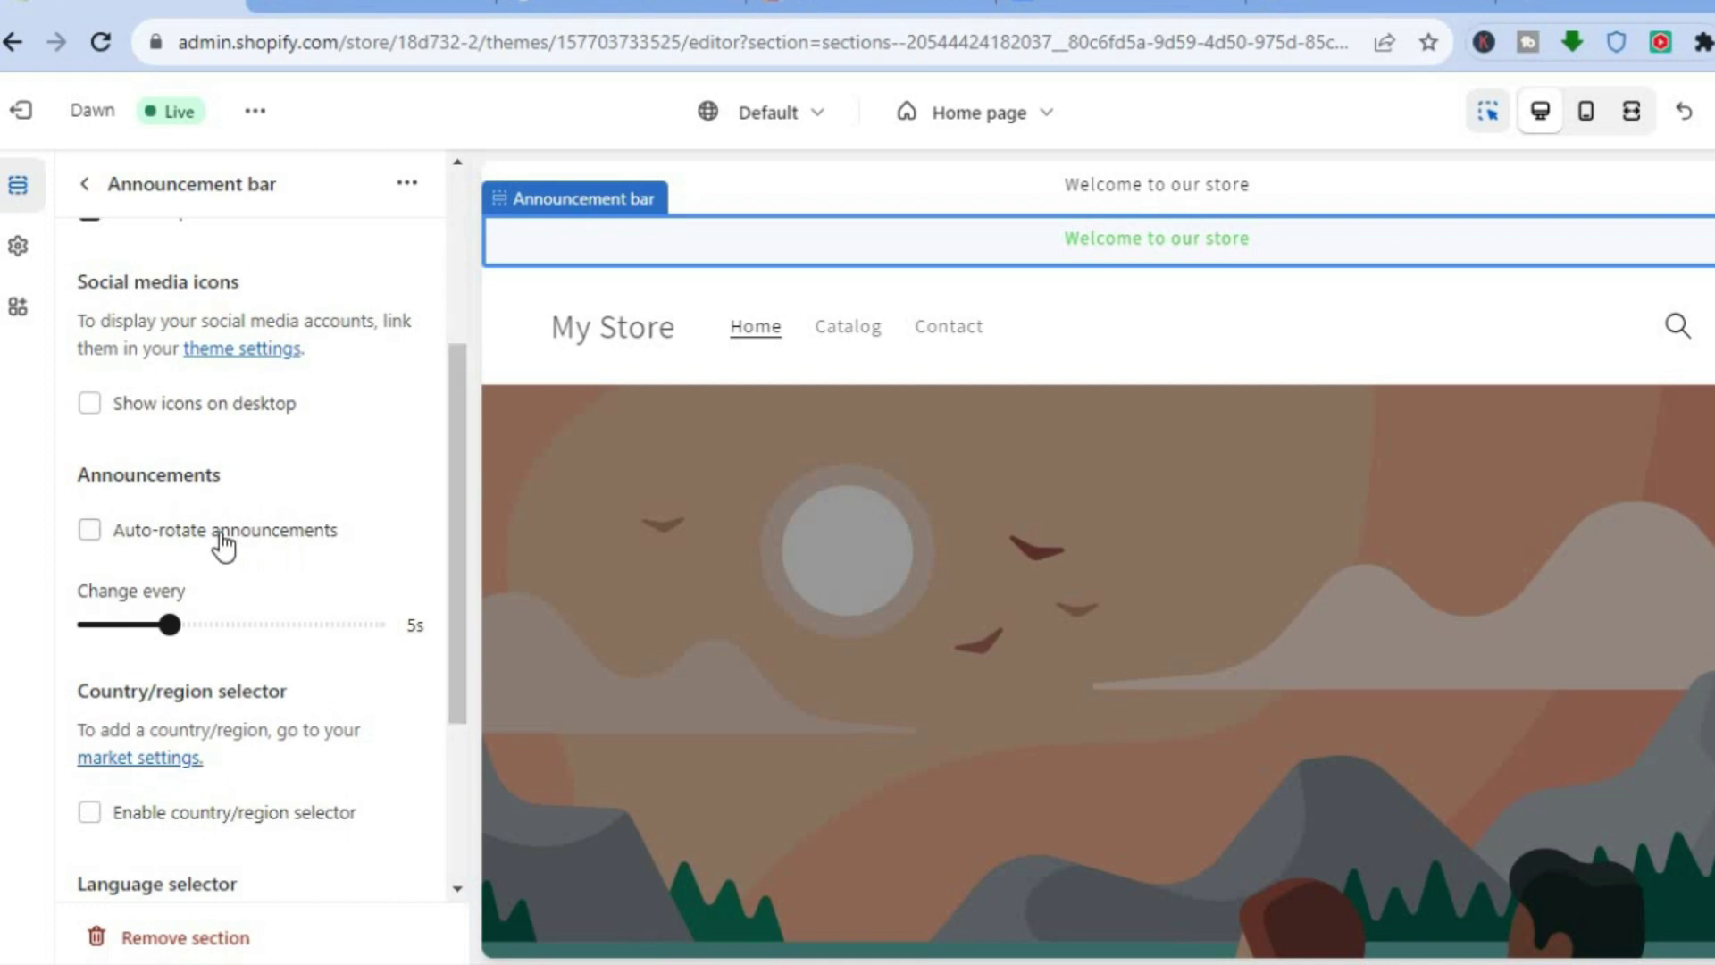
click(88, 536)
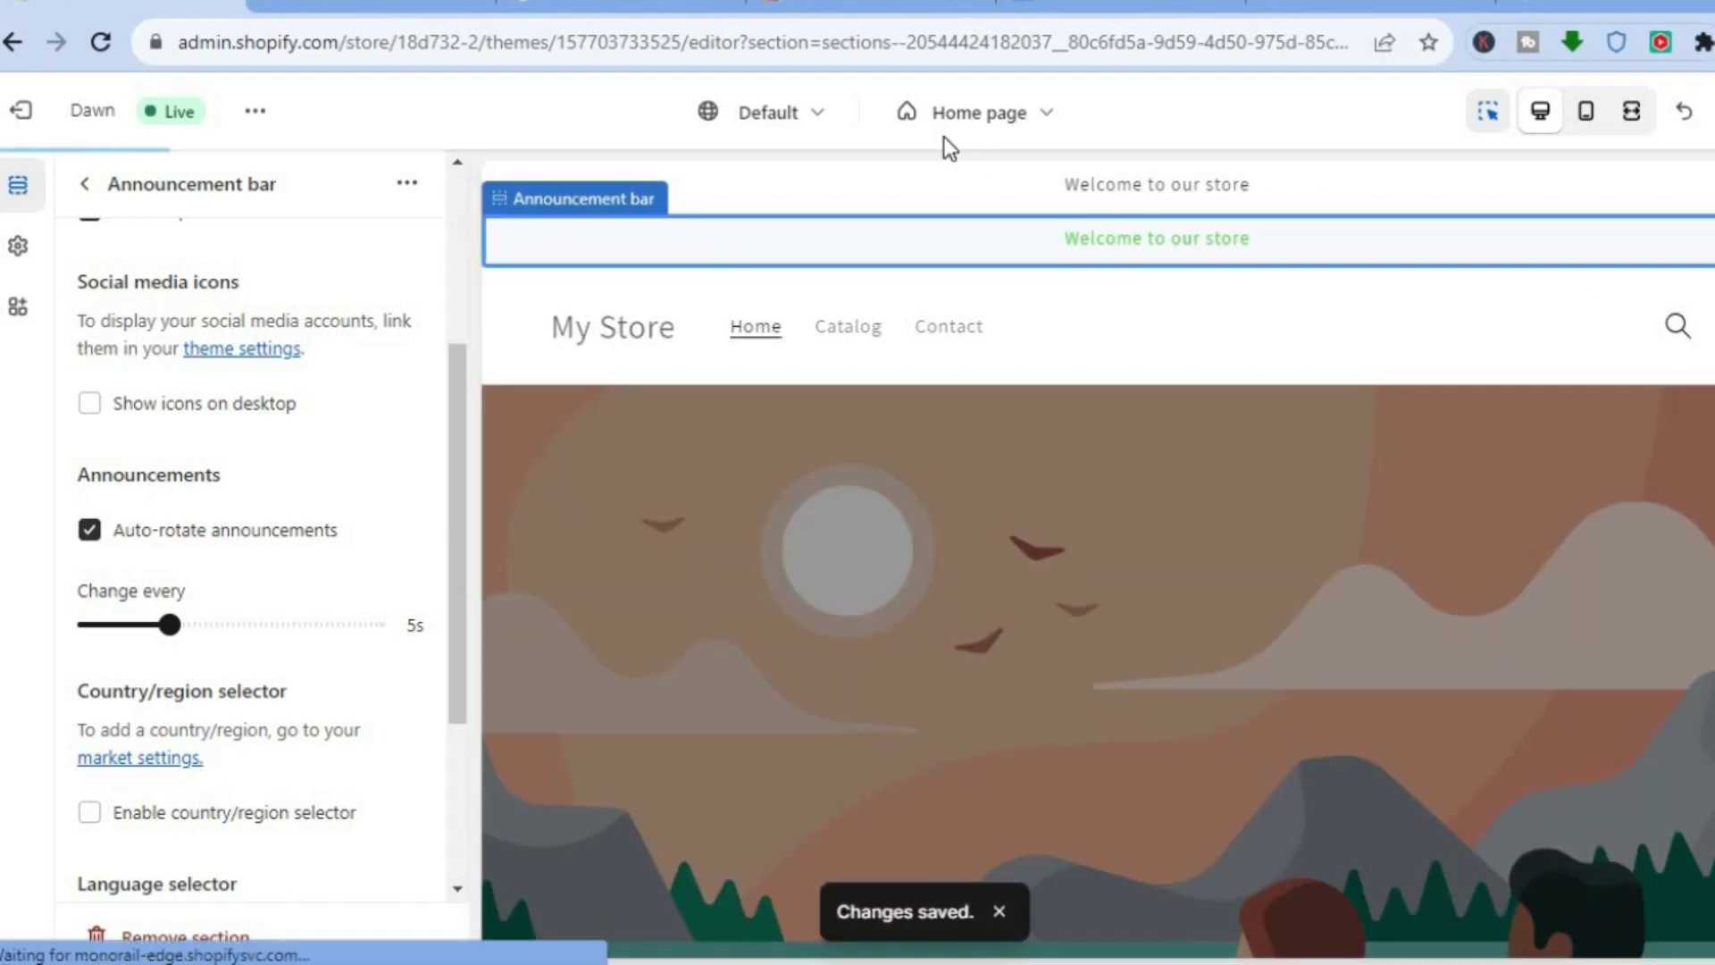
Reload the live storefront to check the new announcement bar, and return to the theme editor
click(360, 7)
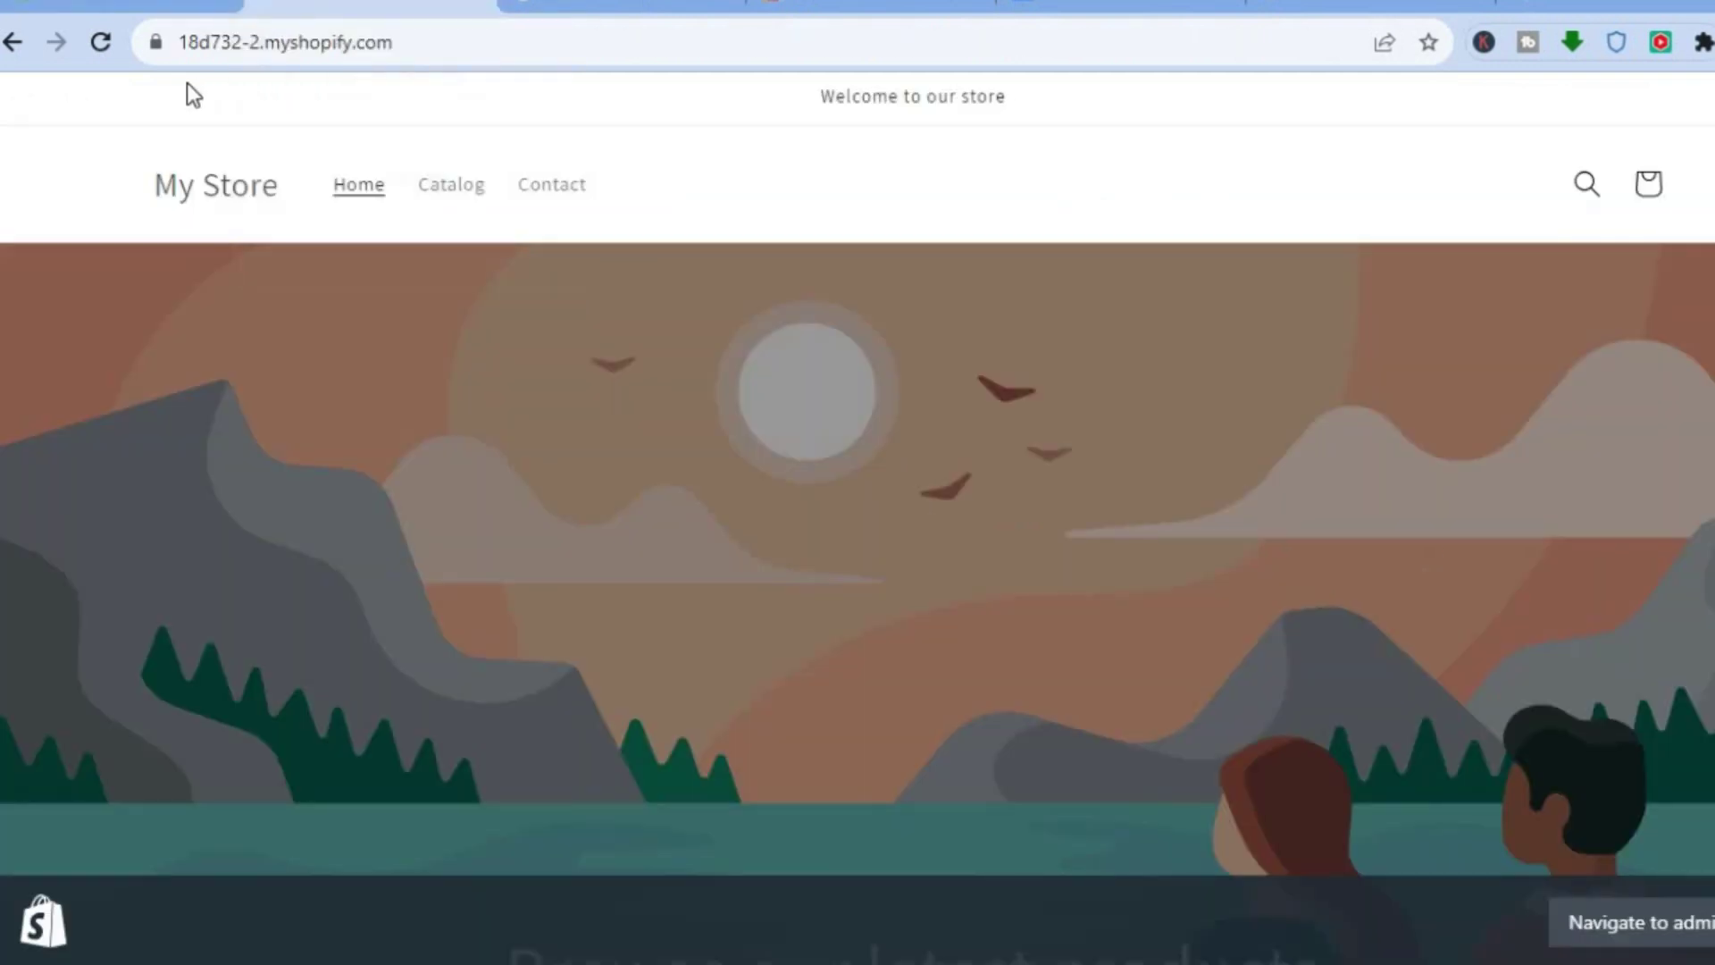
click(101, 42)
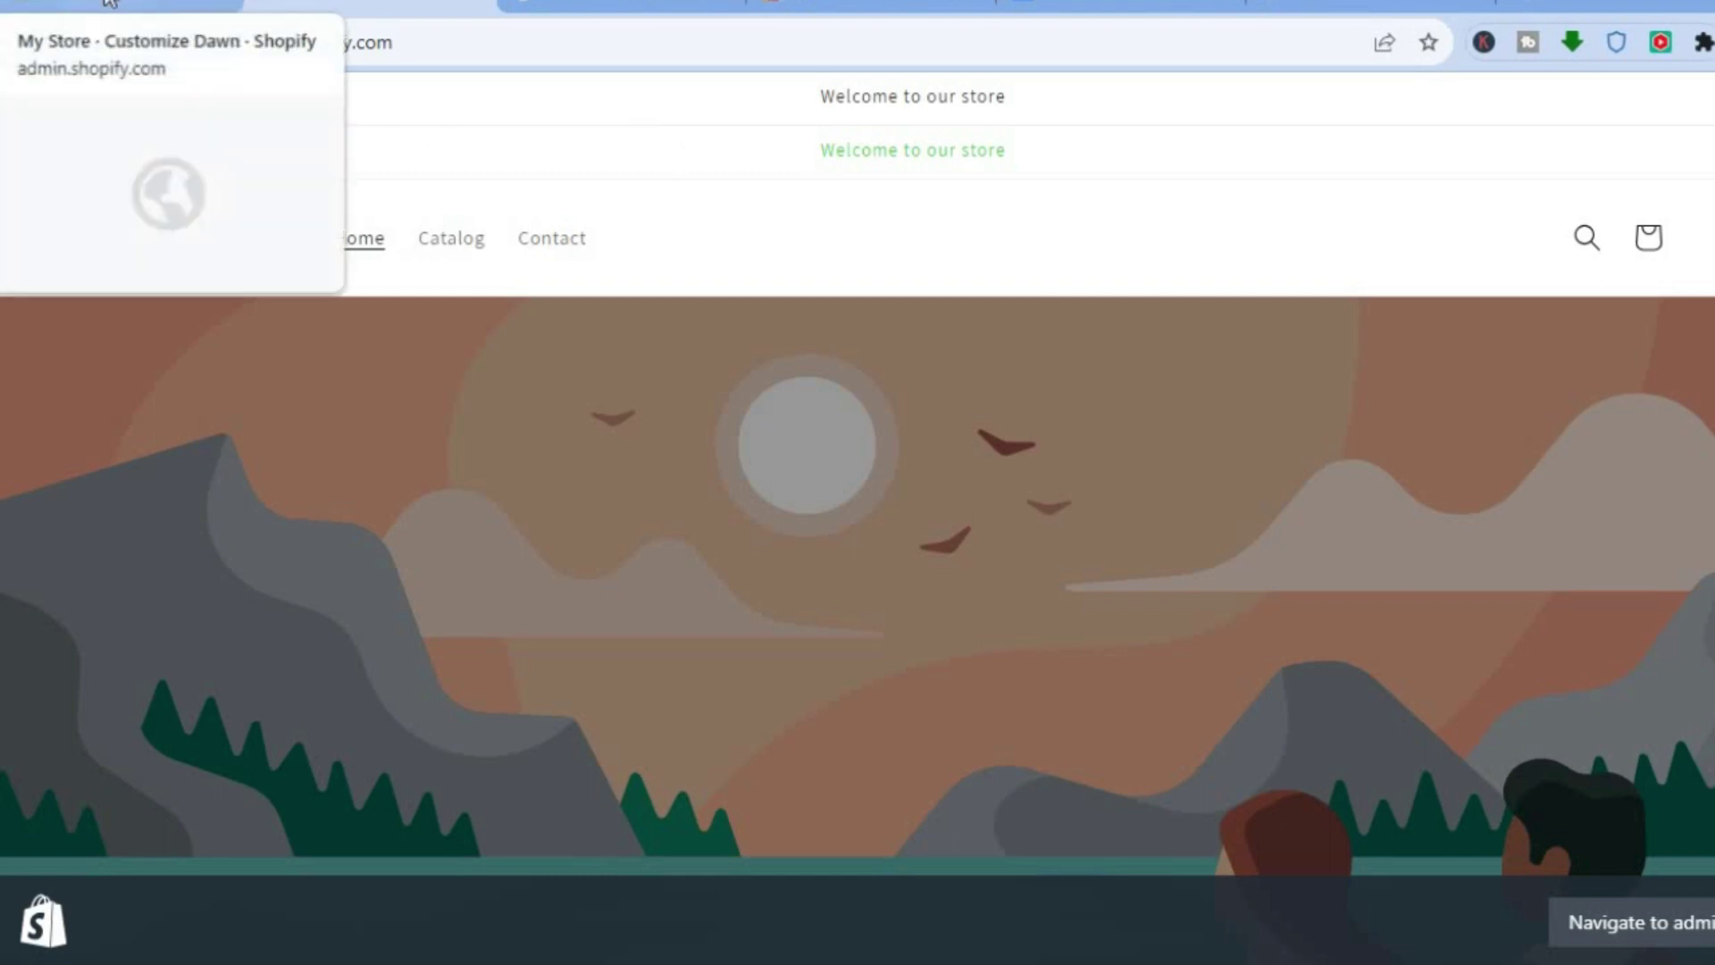
click(109, 5)
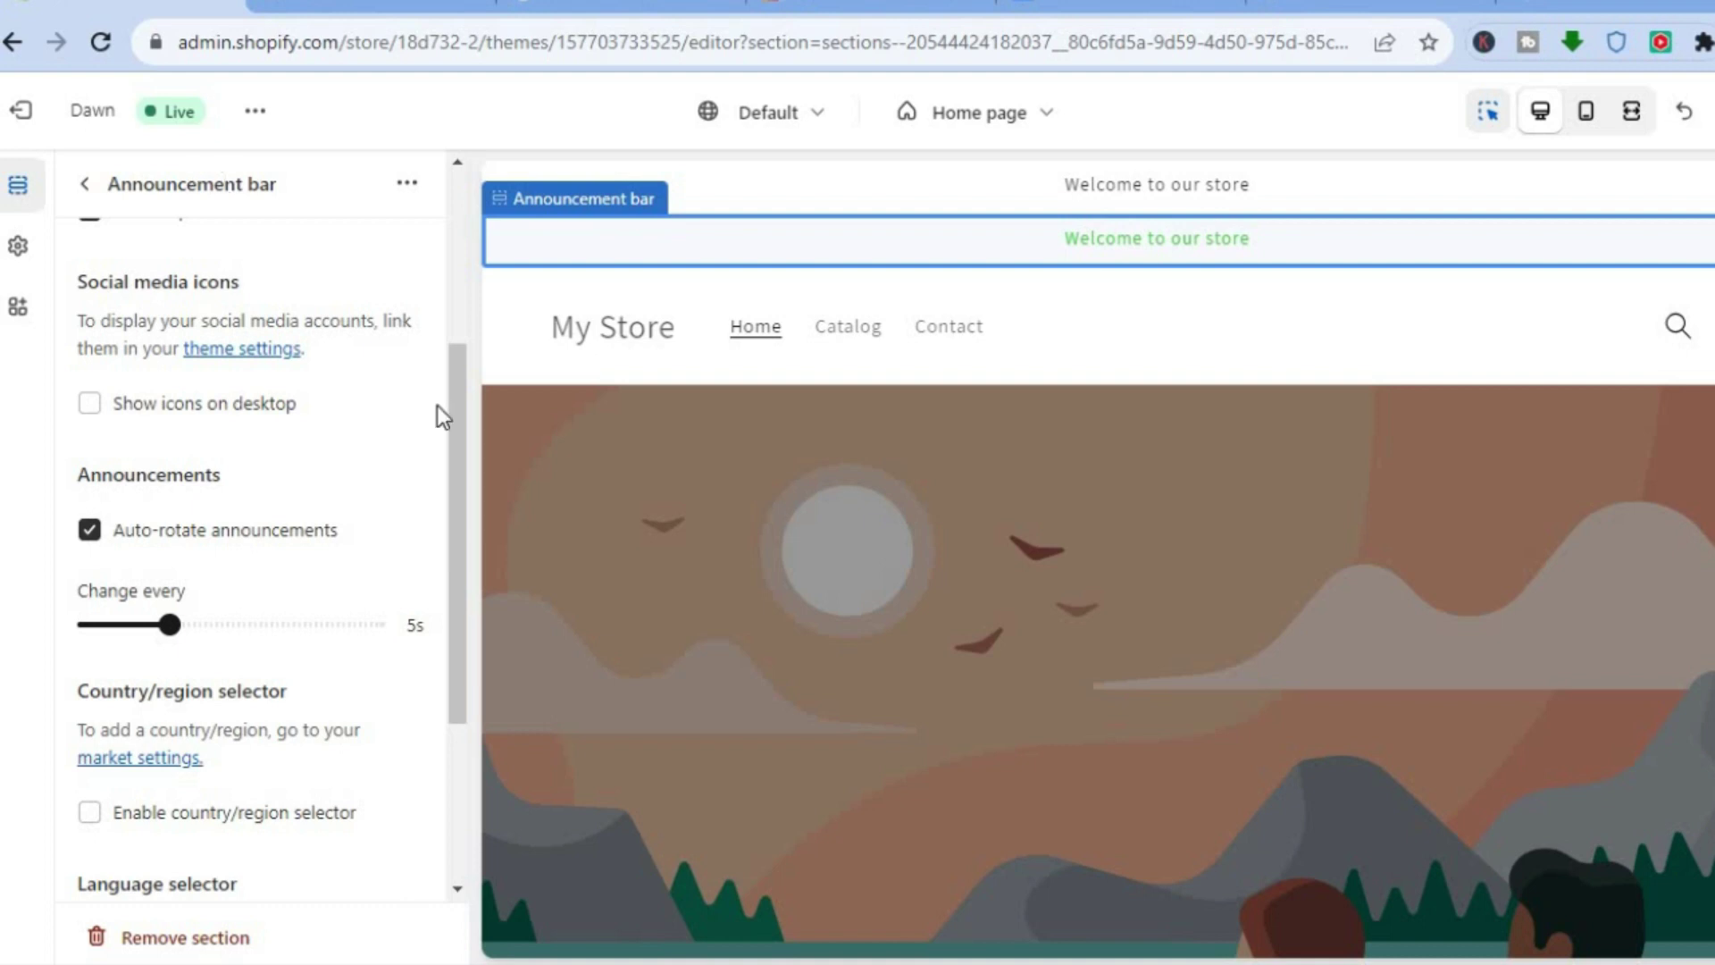
Return to the section list, hide the new bar's "Welcome to our store" announcement and show it again
drag(453, 405, 465, 143)
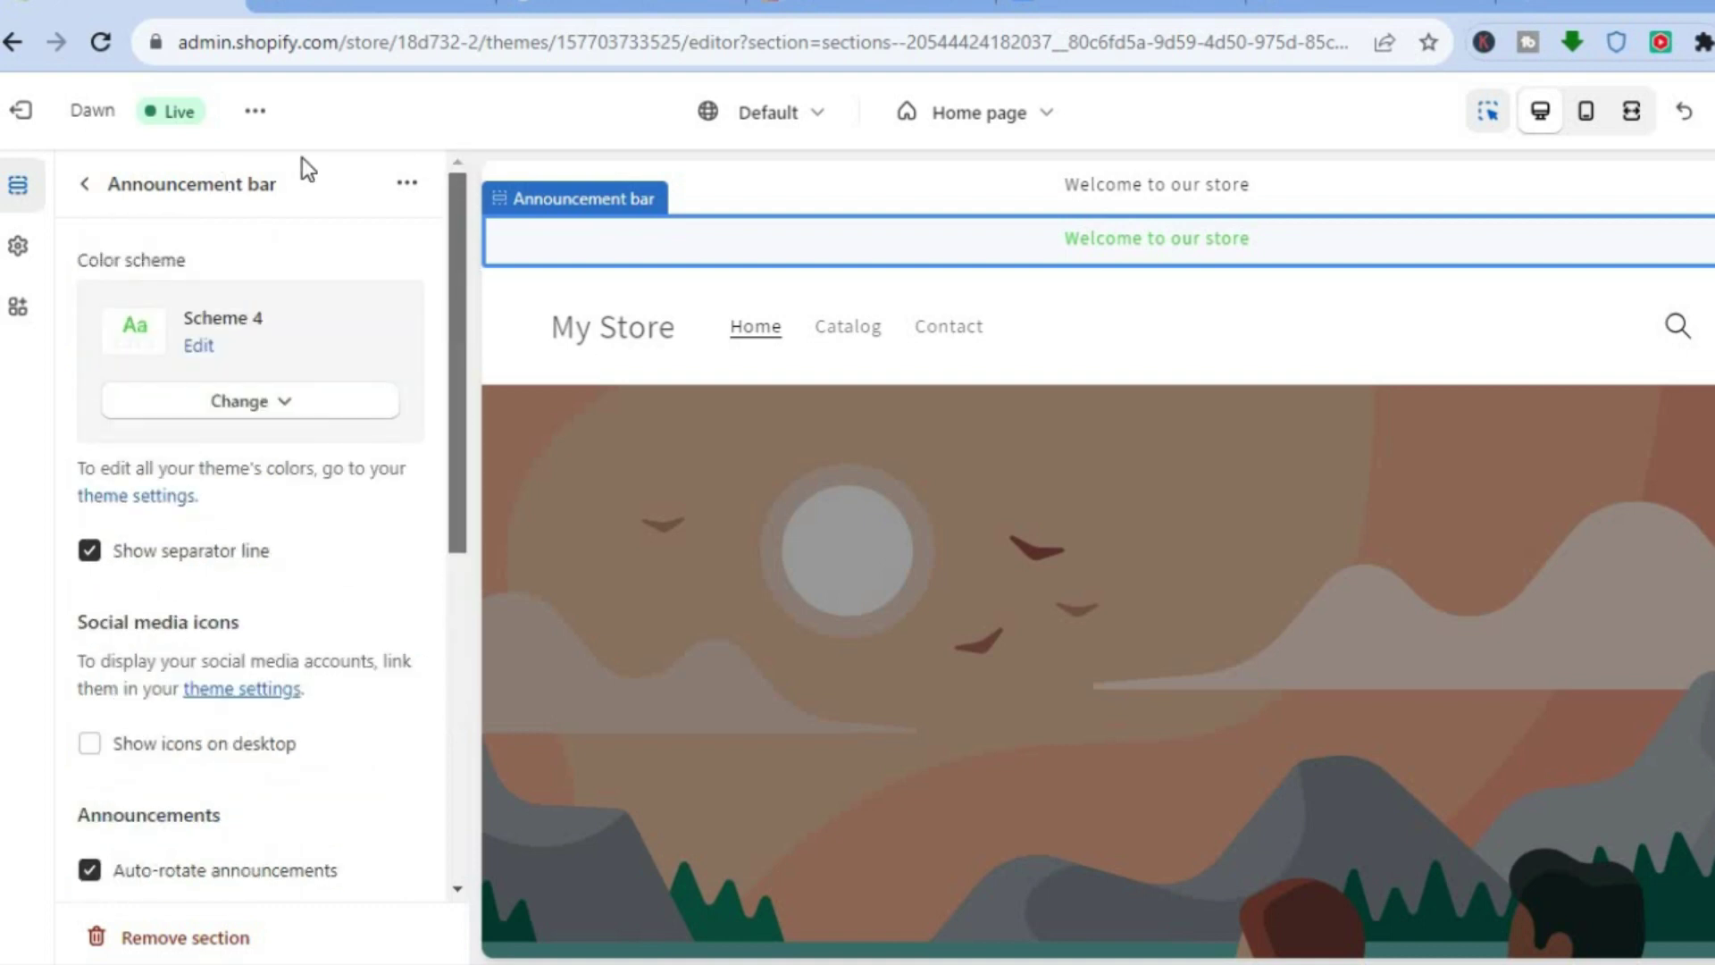
click(88, 185)
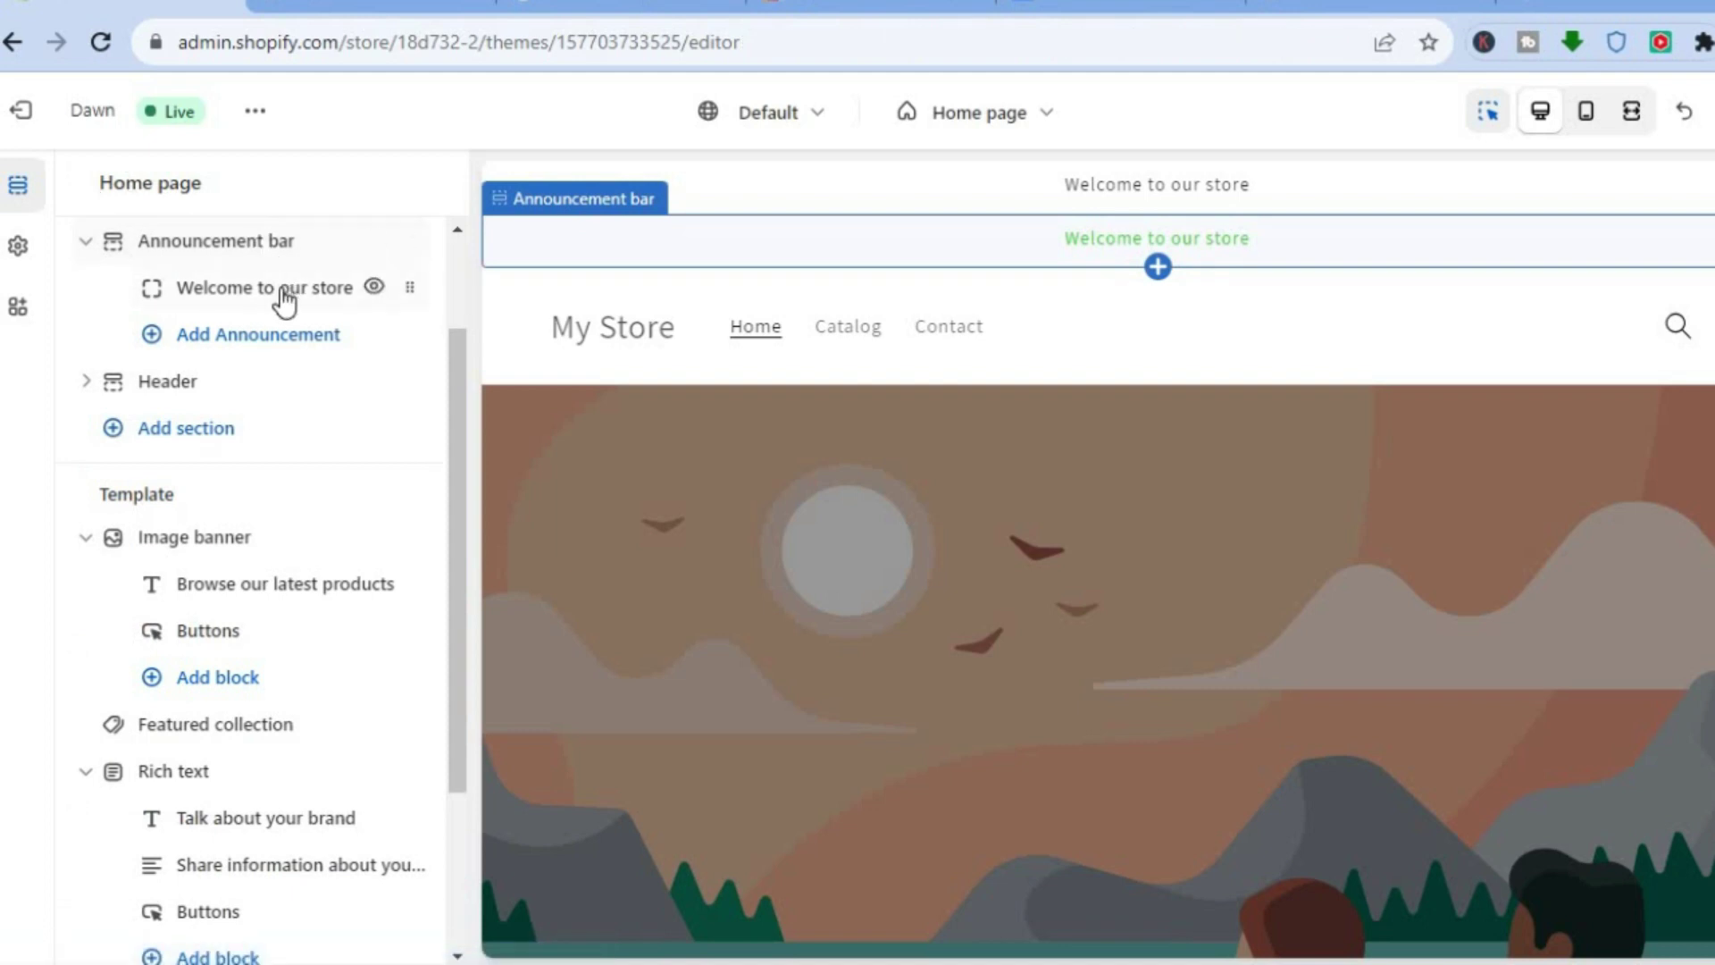
click(374, 287)
click(374, 290)
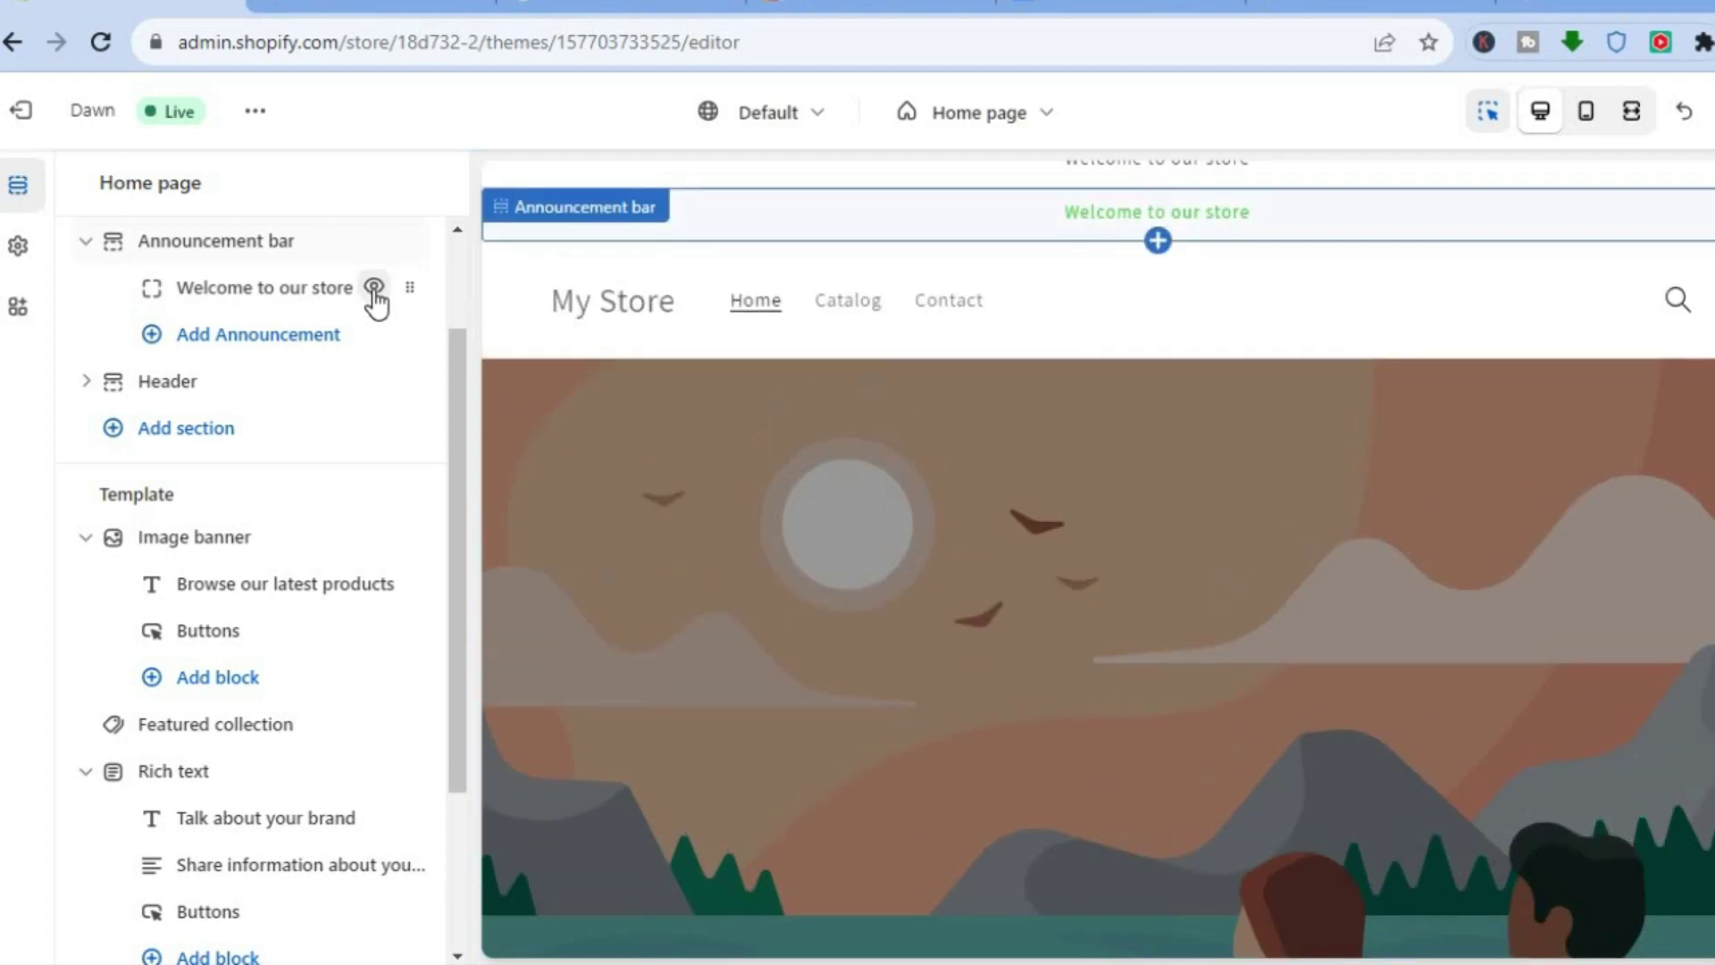
Change the new bar's announcement text to "test" and view the available link types without choosing one
click(249, 288)
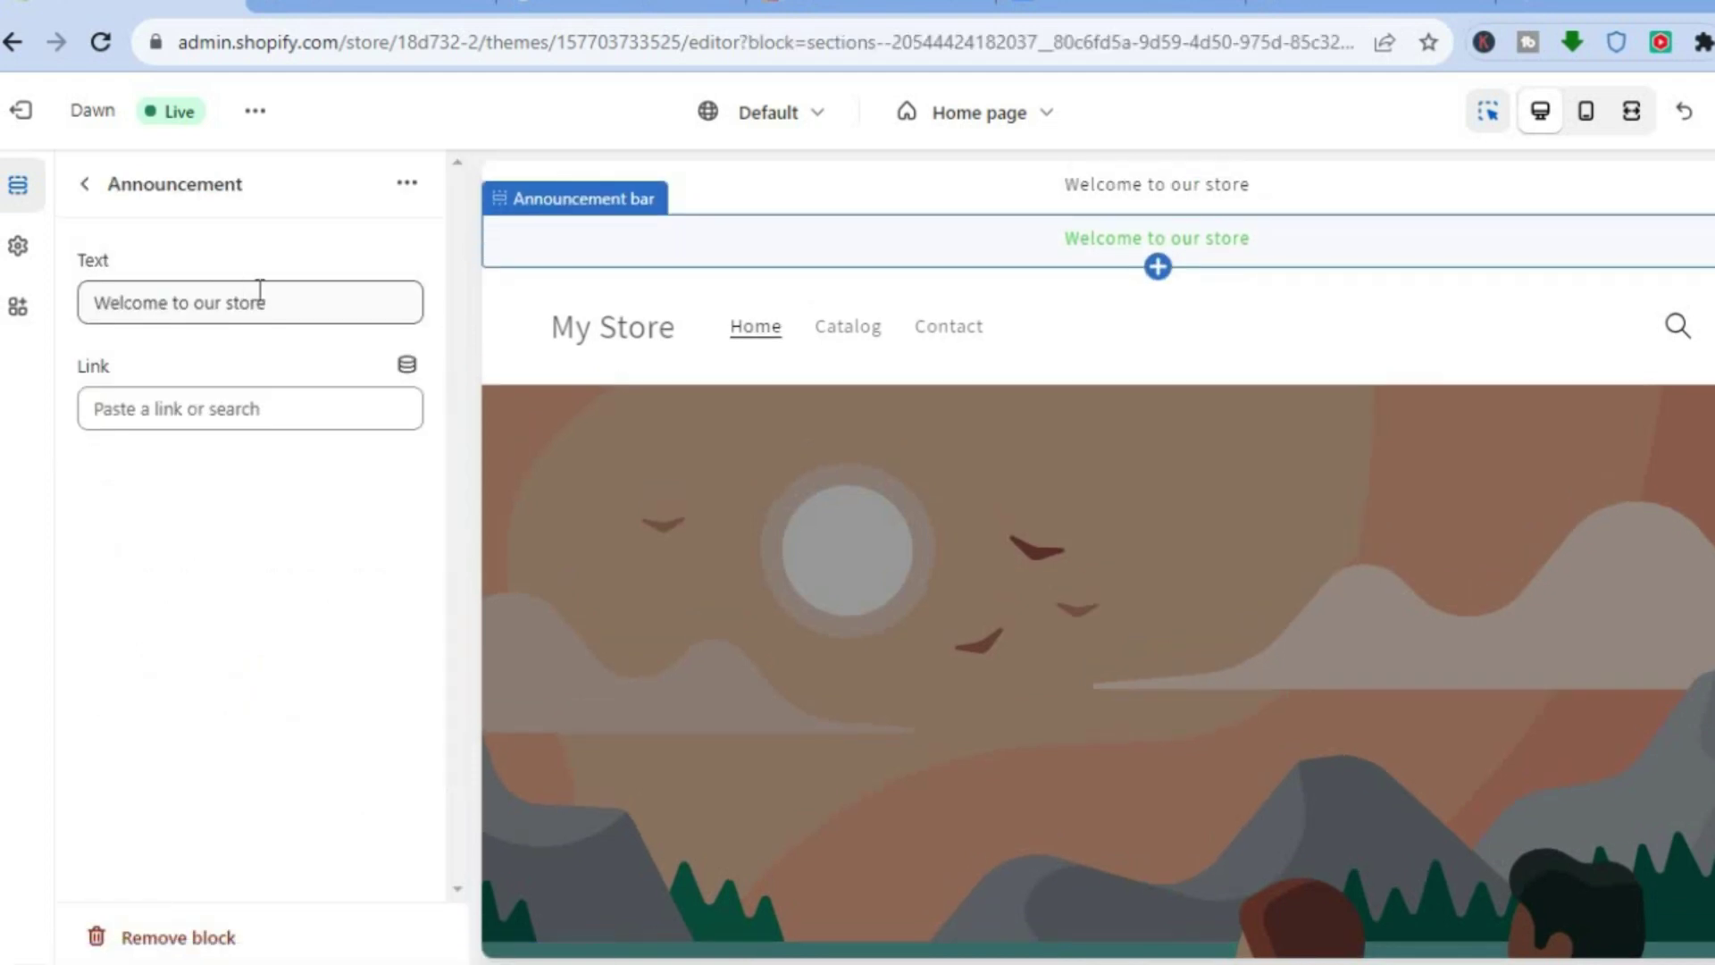
drag(306, 303, 72, 308)
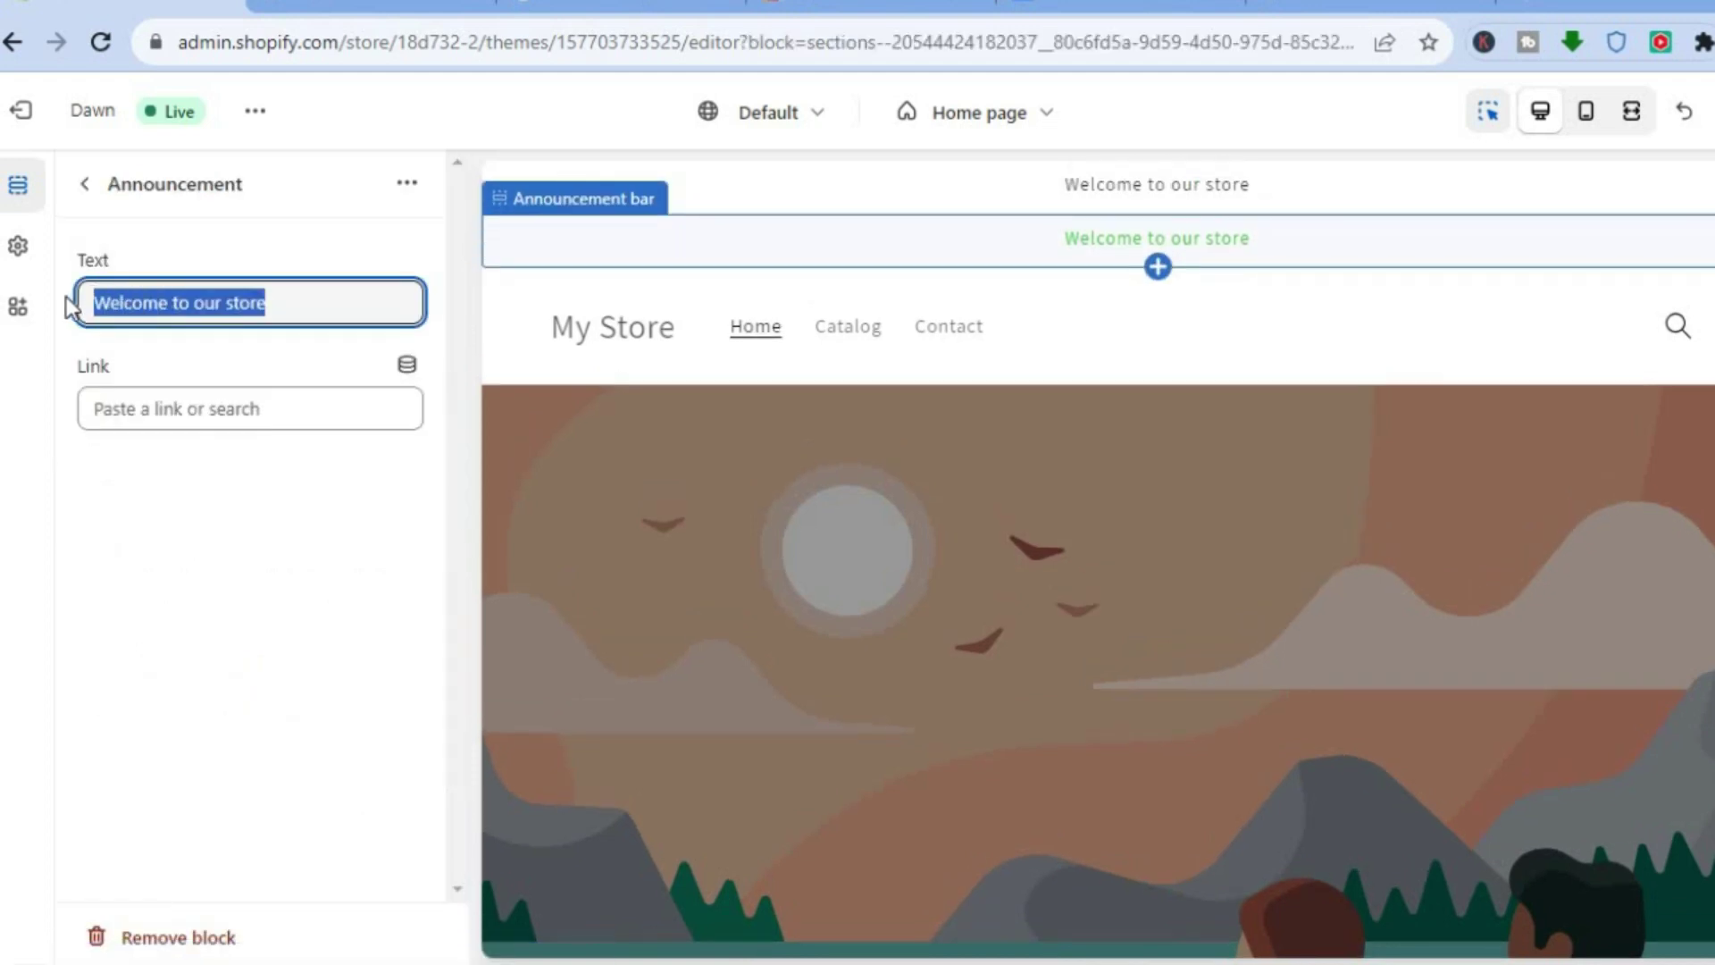
text(test)
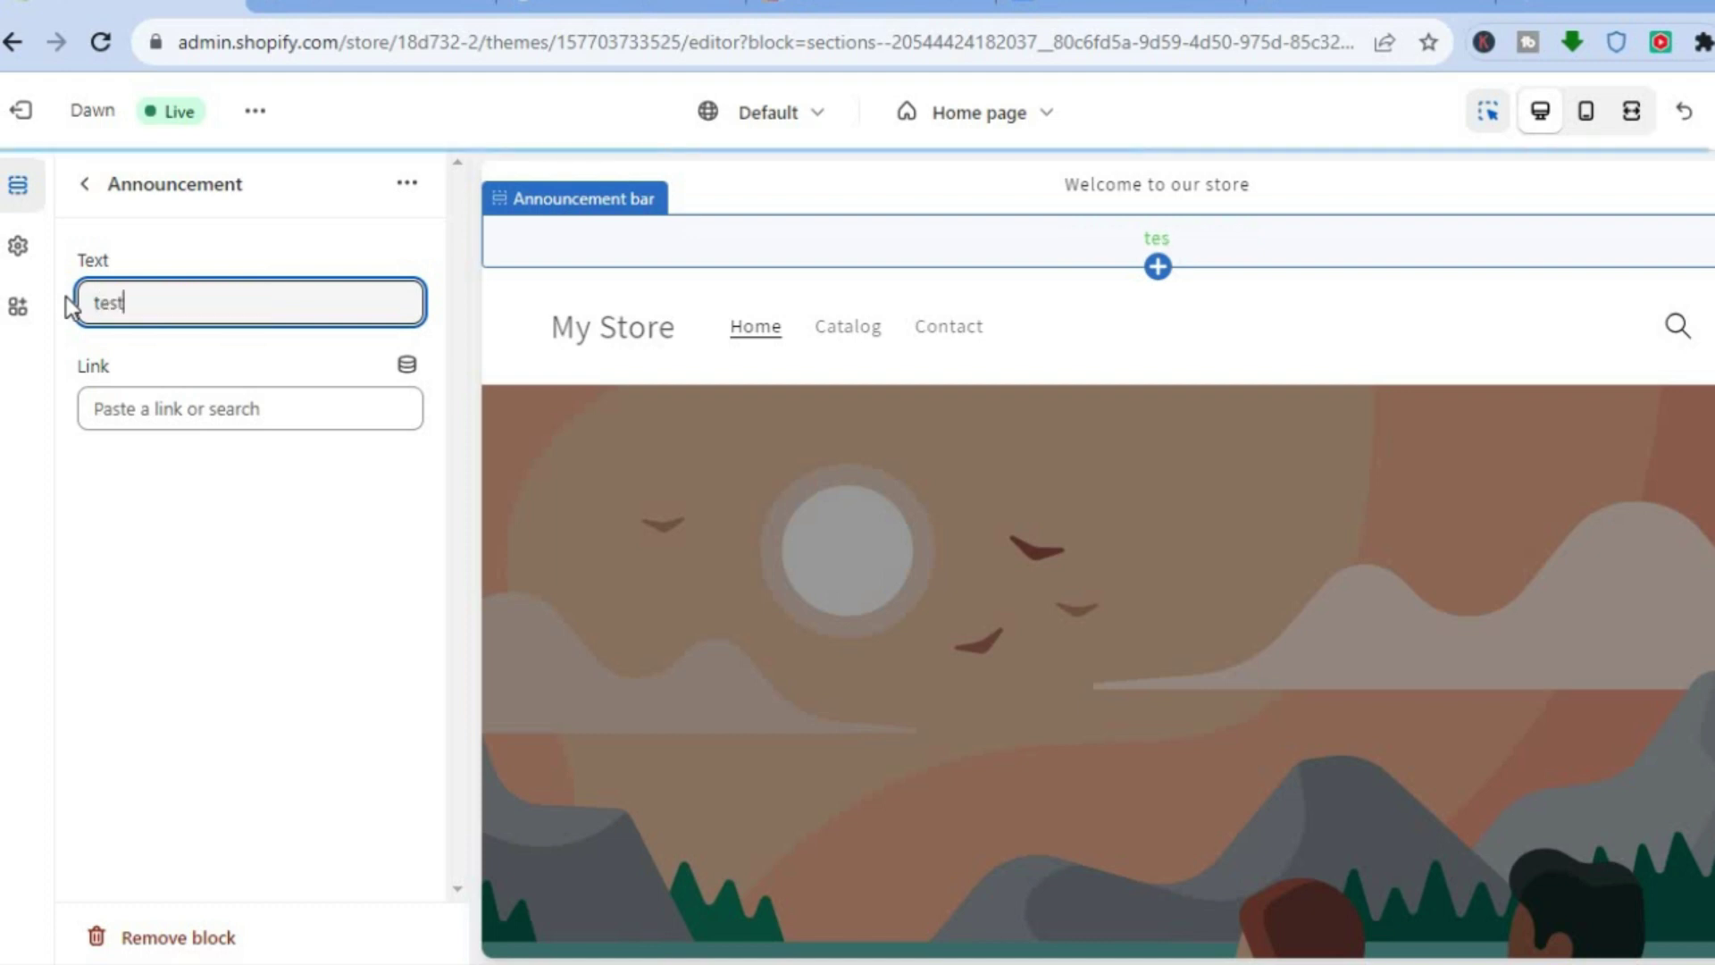
click(191, 409)
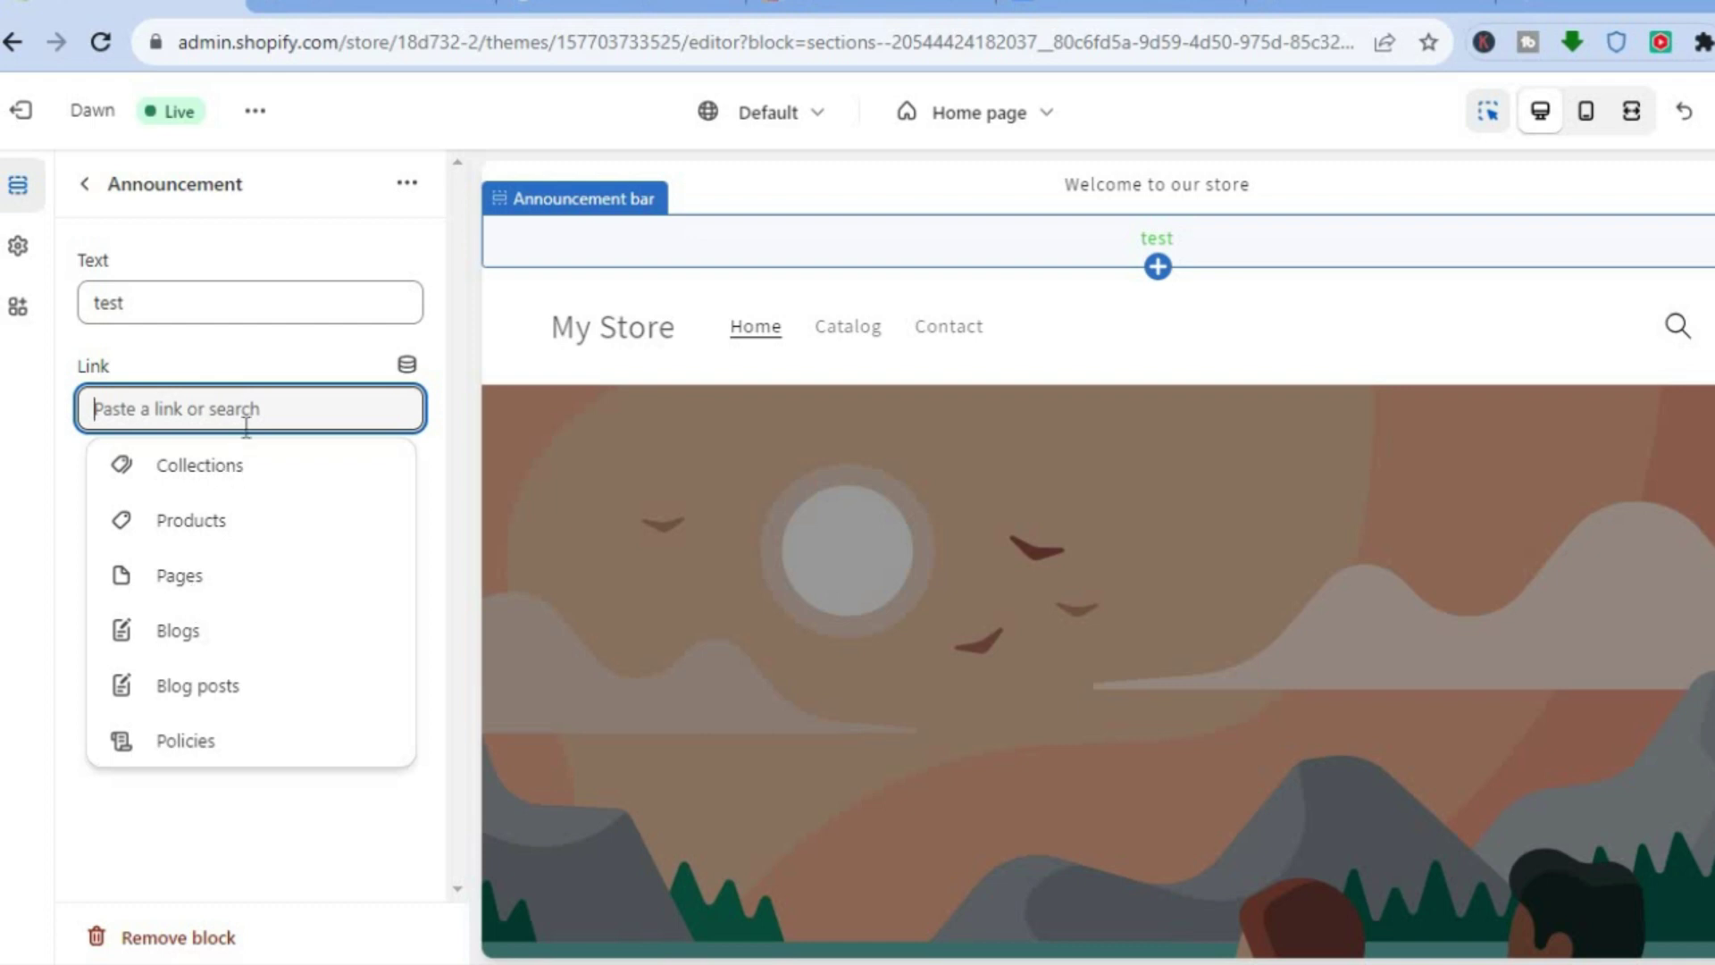
click(87, 185)
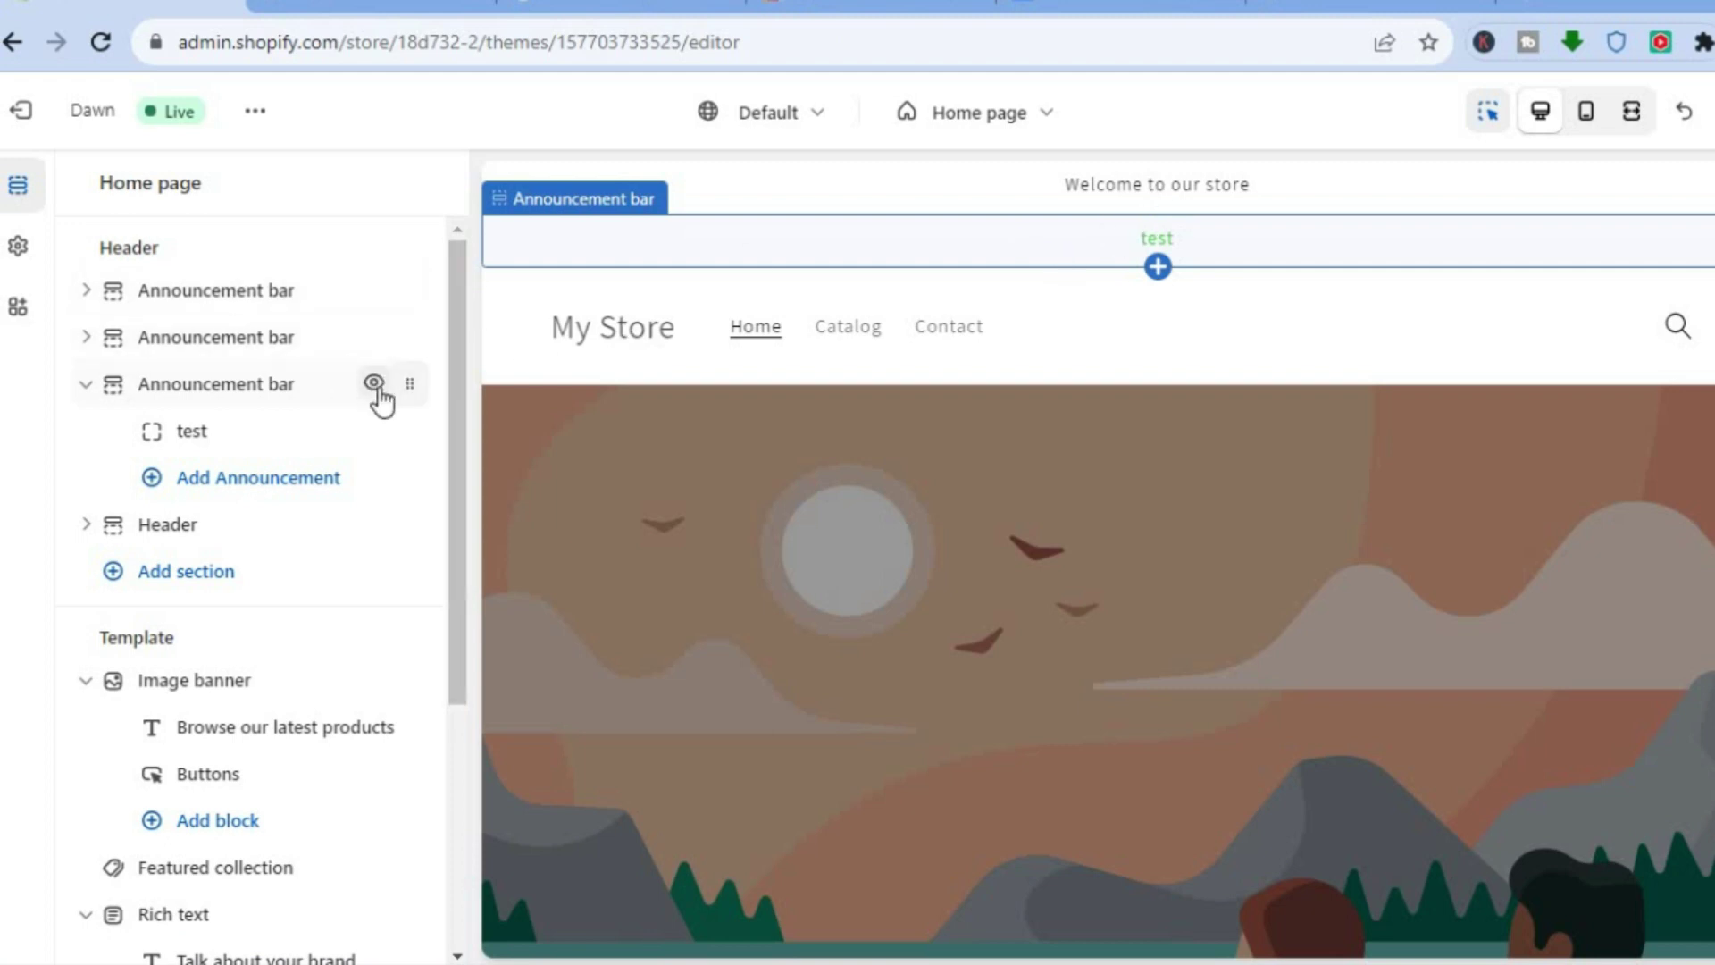
Hide and show again the announcement bar containing "test", and hide the second announcement bar
click(374, 383)
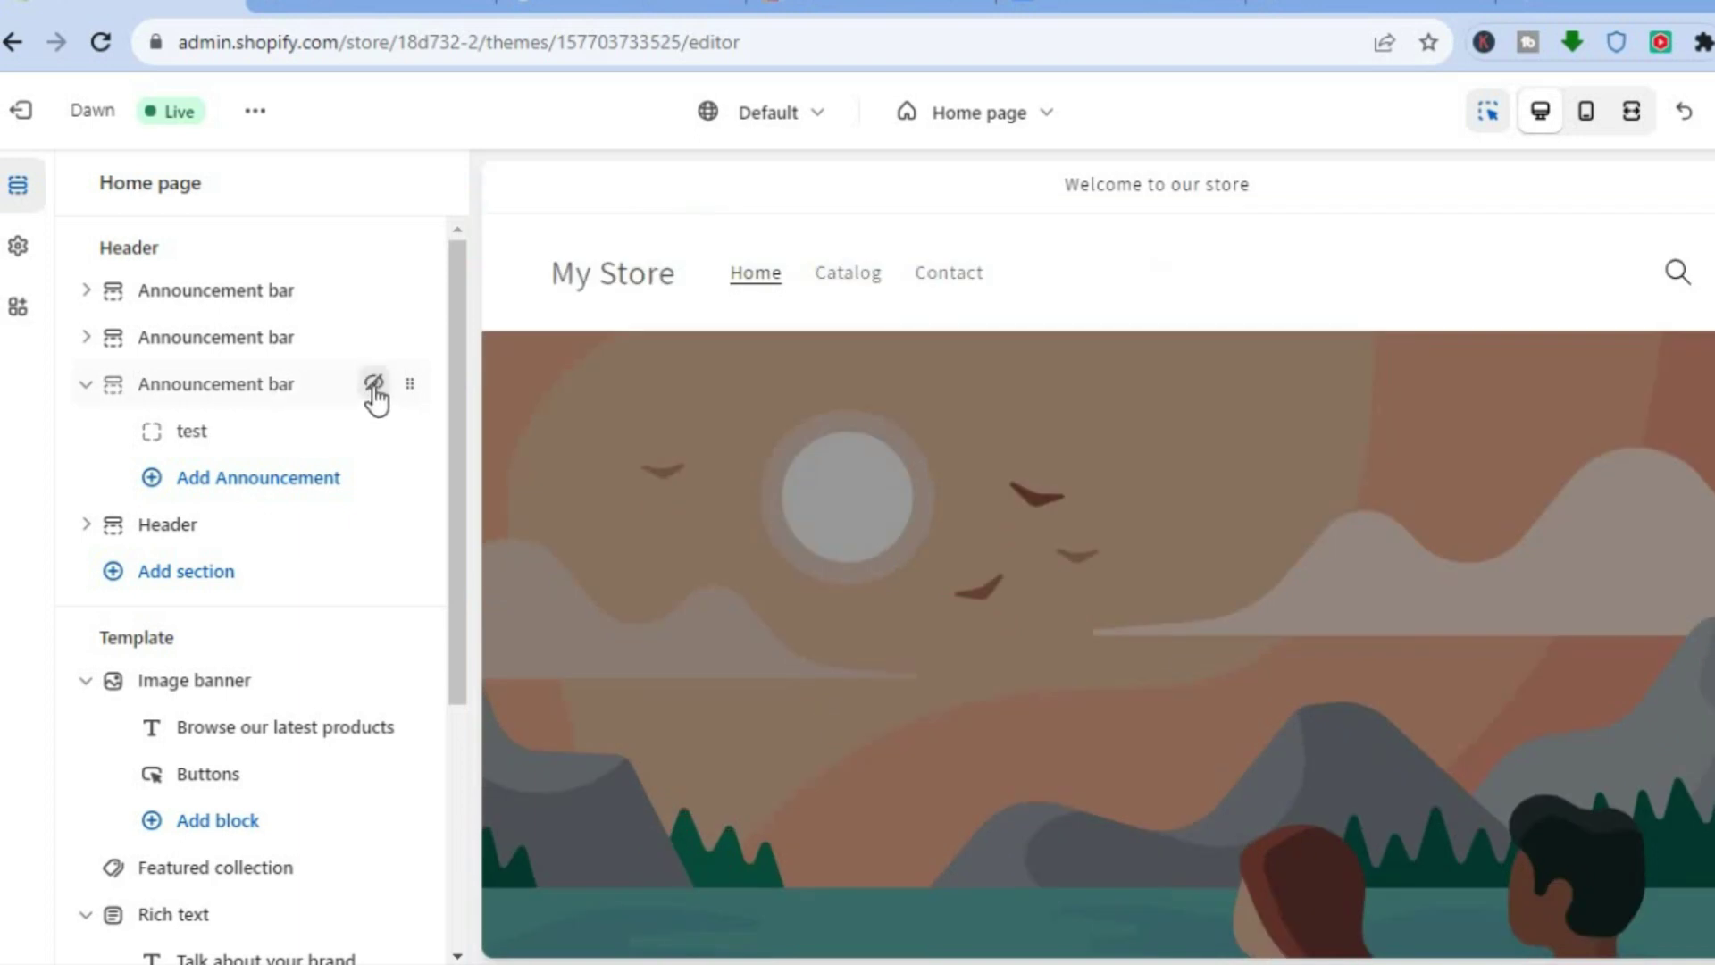
click(374, 384)
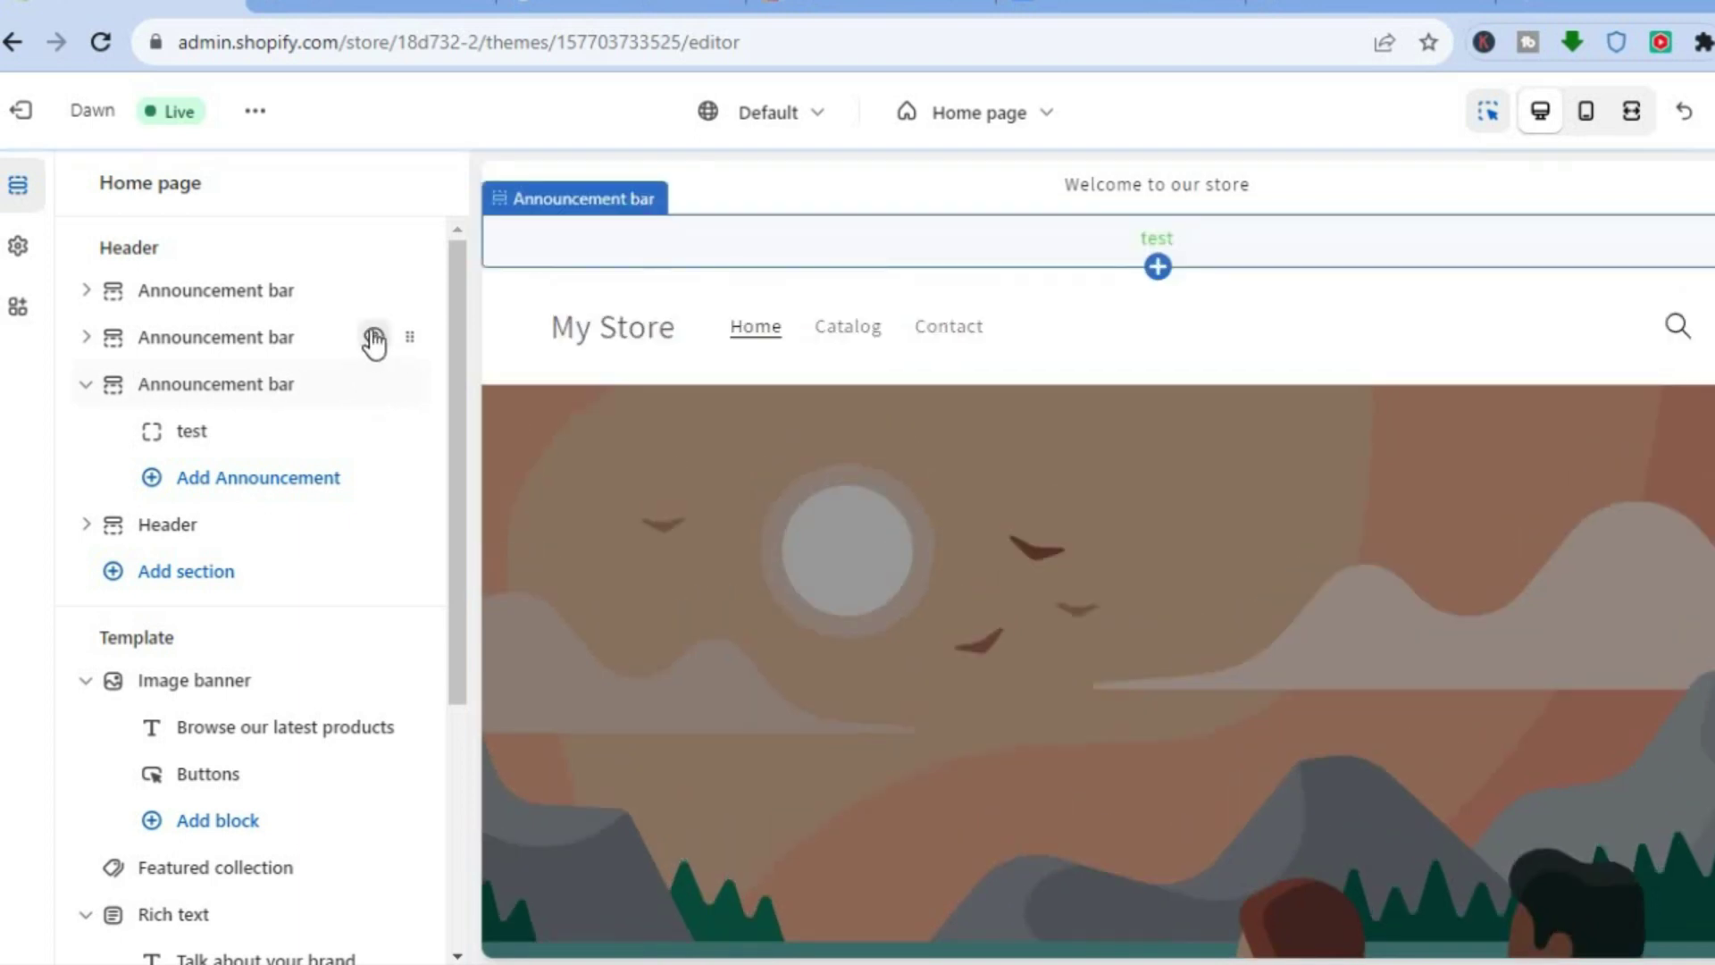
click(374, 337)
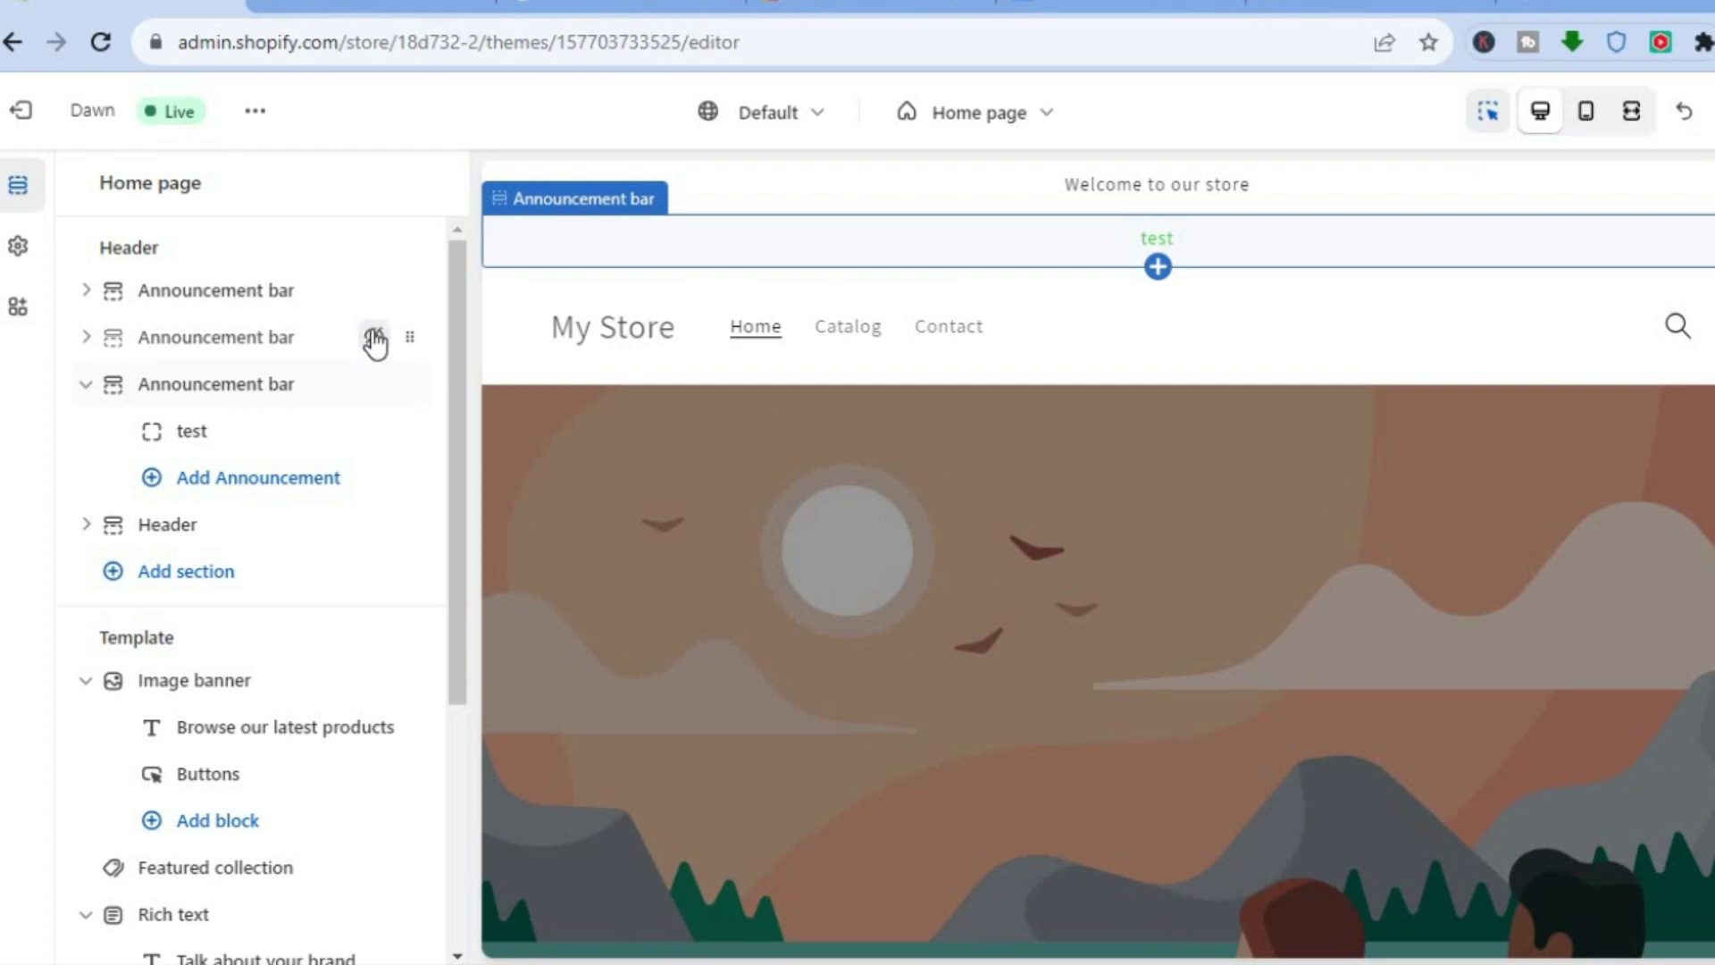